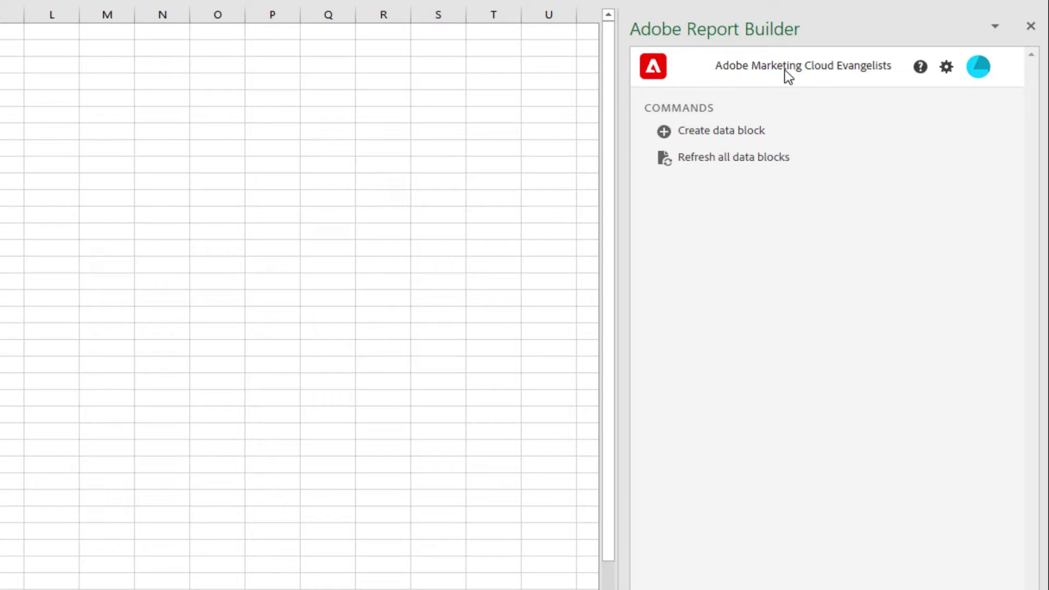
Start a new Report Builder data block from the Report Builder panel.
{"action": "left_click", "coordinate": [707, 136]}
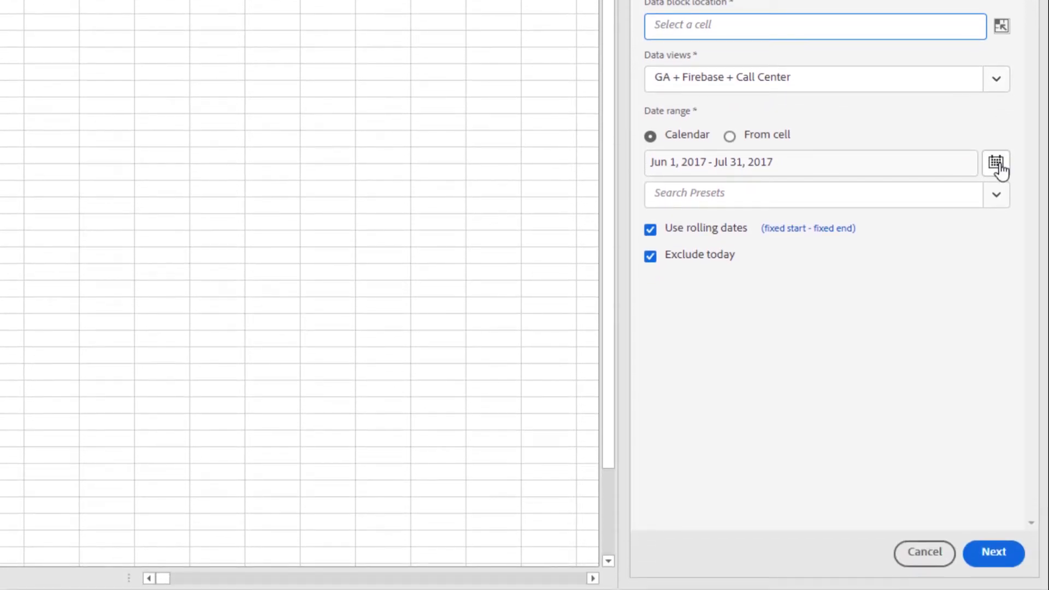
Set the date range to the Last 90 days preset and expand its rolling daily settings.
{"action": "left_click", "coordinate": [936, 170]}
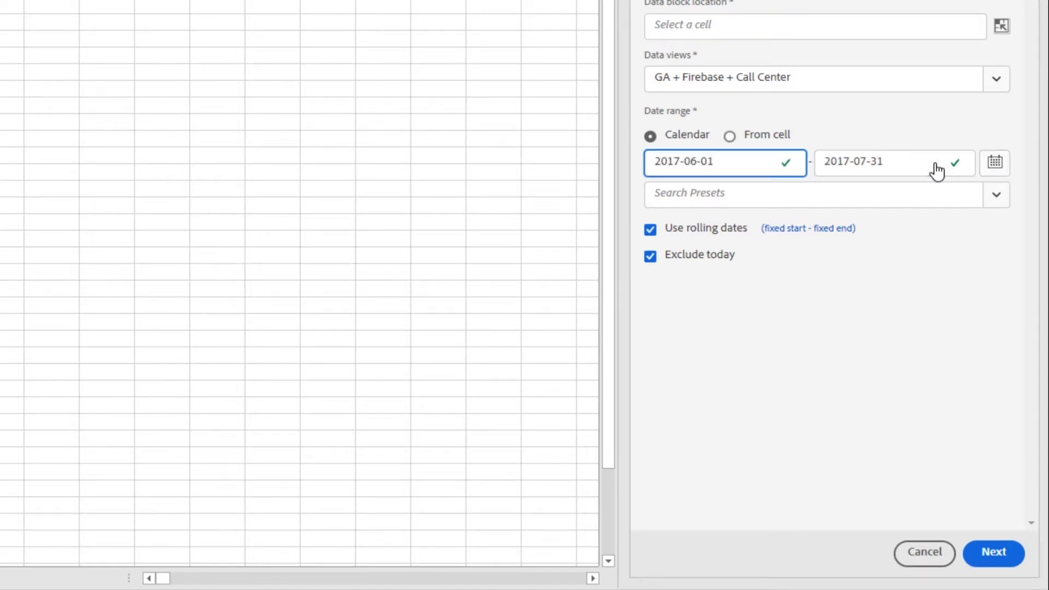
{"action": "left_click", "coordinate": [995, 164]}
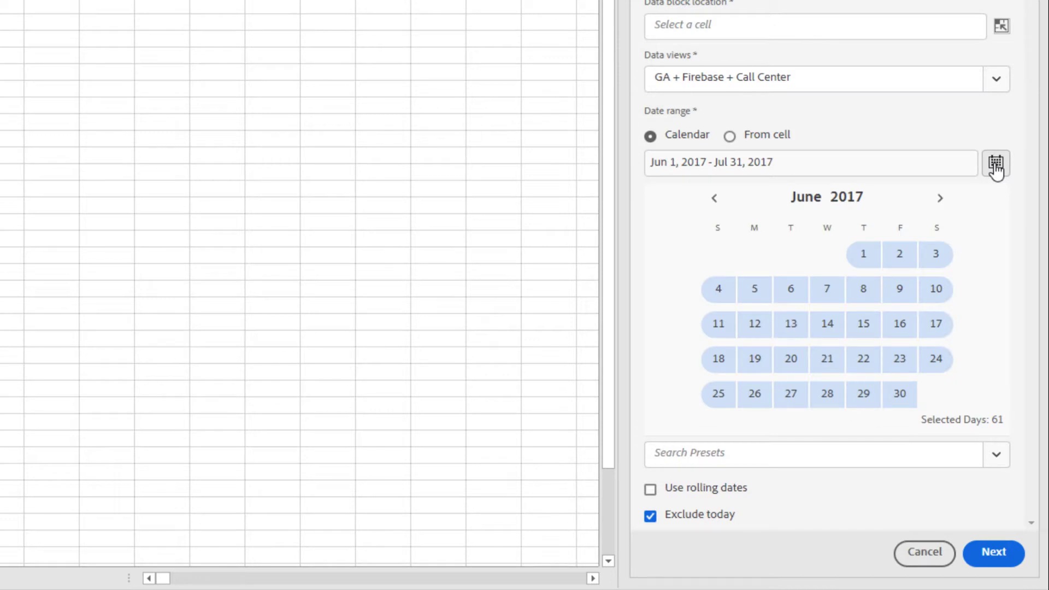
{"action": "left_click", "coordinate": [995, 166]}
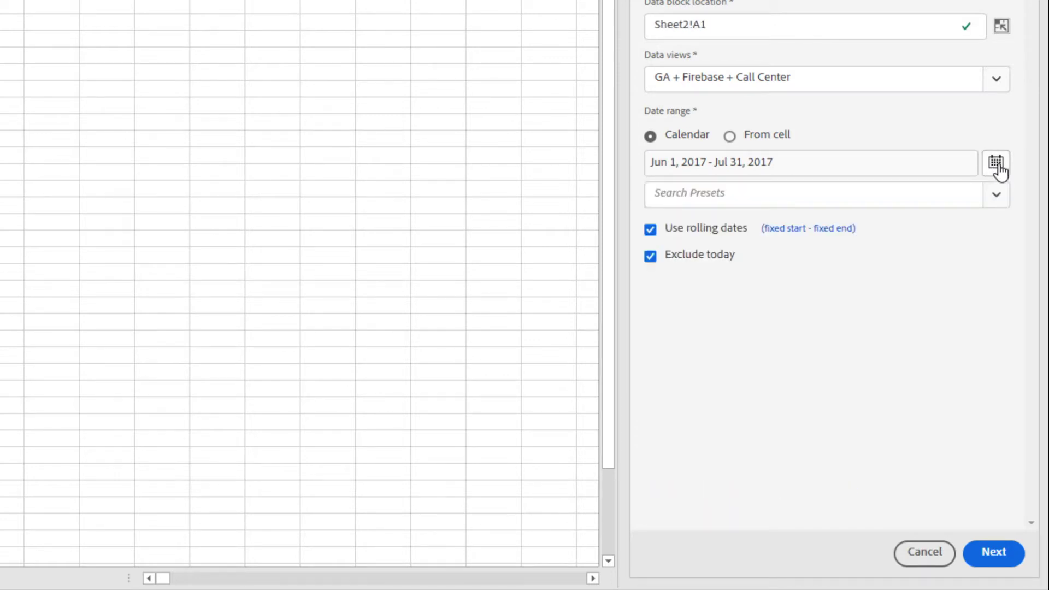
{"action": "left_click", "coordinate": [996, 195]}
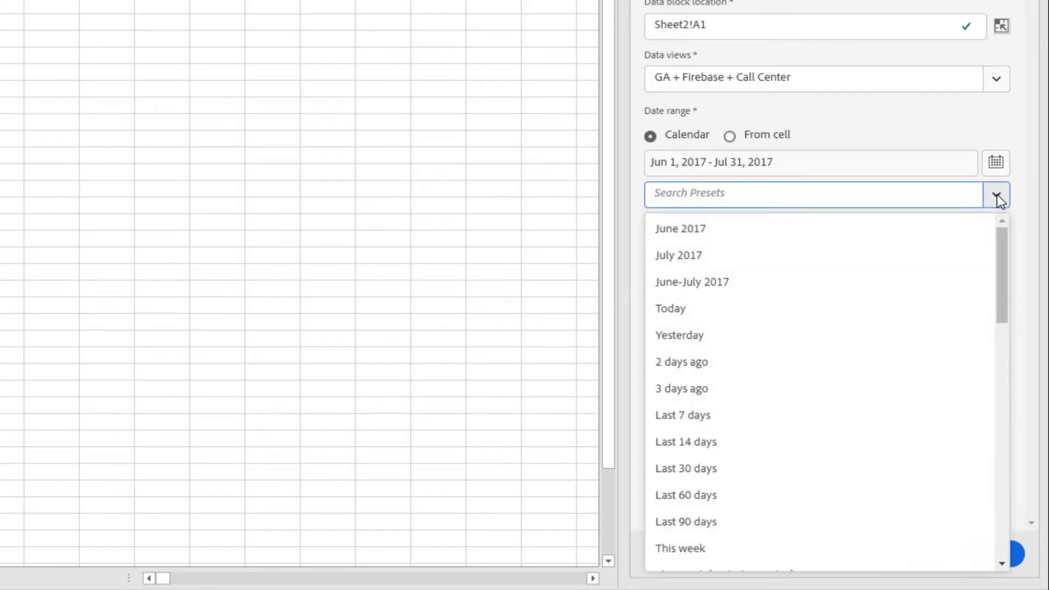
{"action": "left_click", "coordinate": [703, 522]}
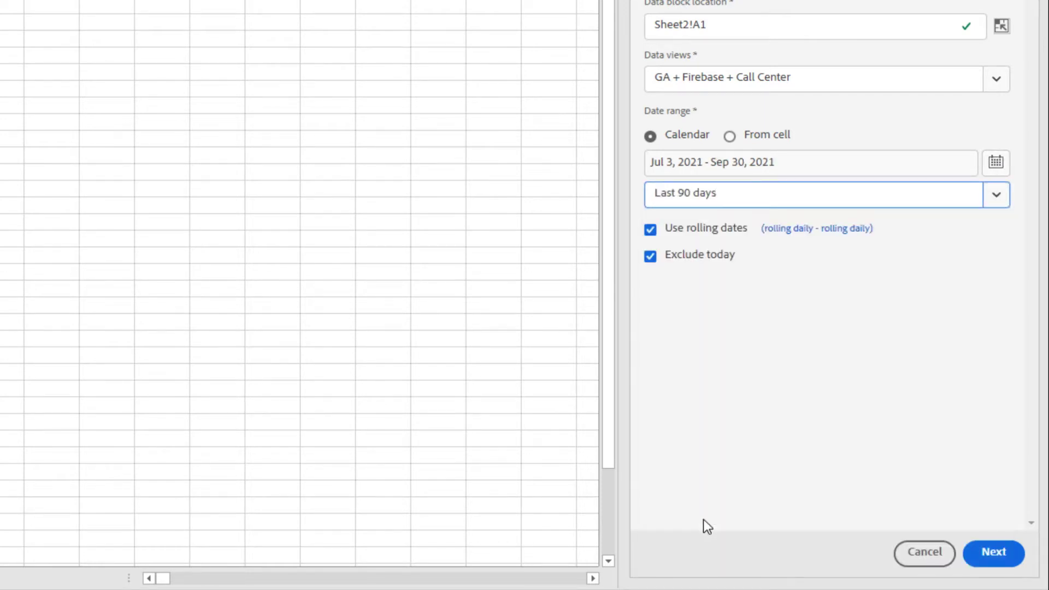
{"action": "left_click", "coordinate": [822, 230]}
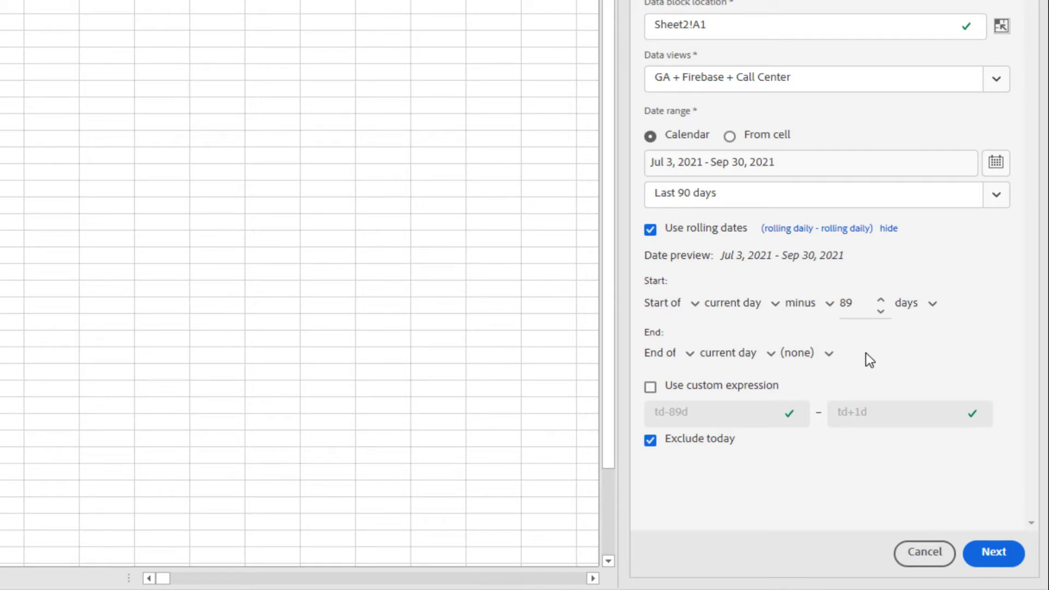
Review the rolling range's start, period and unit options, keeping the offset in days.
{"action": "left_click", "coordinate": [693, 304]}
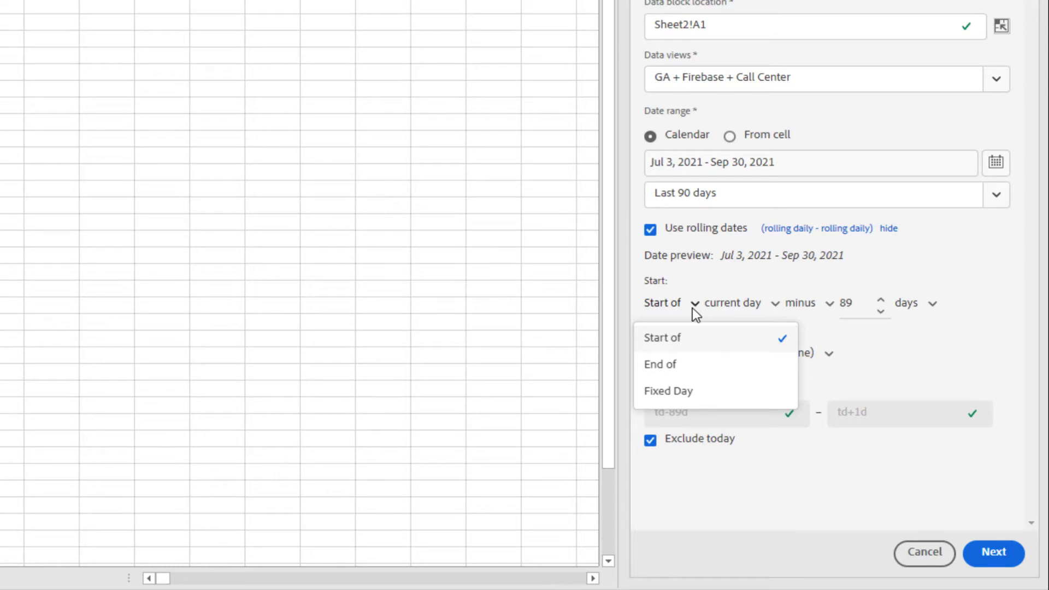
{"action": "left_click", "coordinate": [775, 305]}
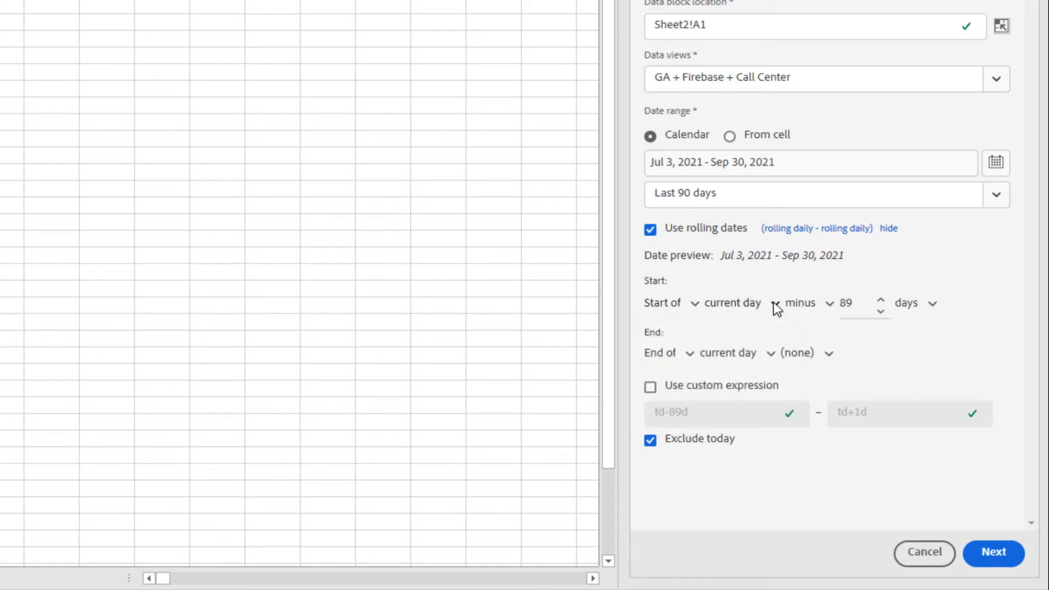
{"action": "left_click", "coordinate": [774, 304]}
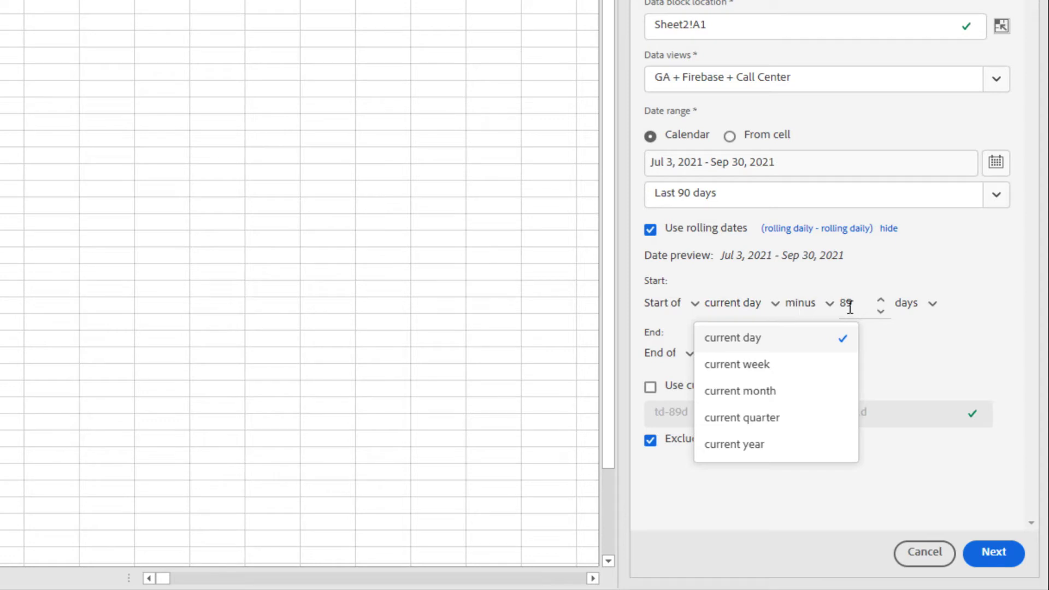
{"action": "left_click", "coordinate": [930, 305]}
{"action": "left_click", "coordinate": [931, 305]}
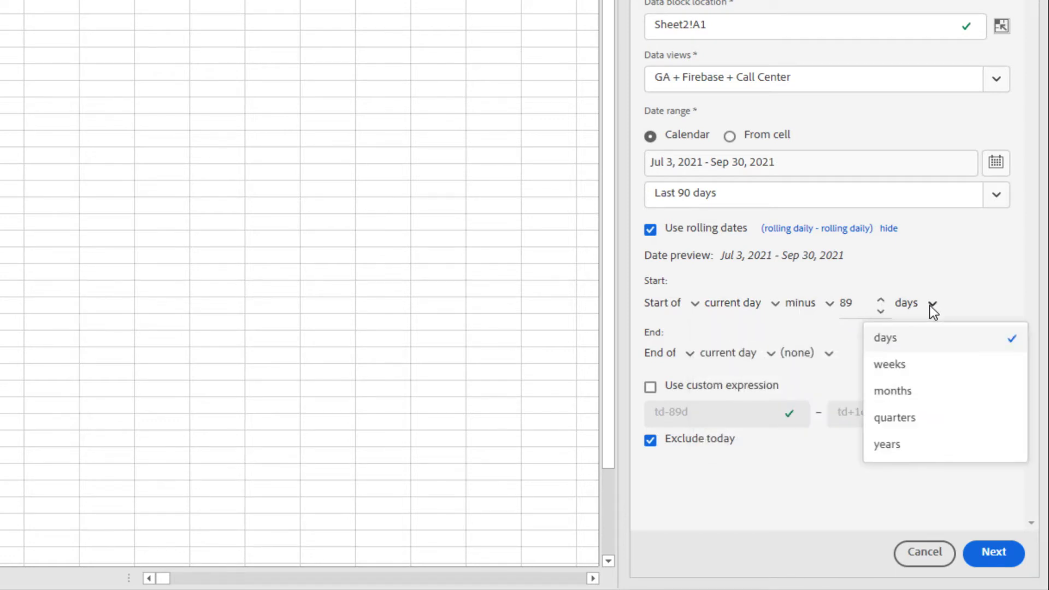
{"action": "left_click", "coordinate": [931, 304]}
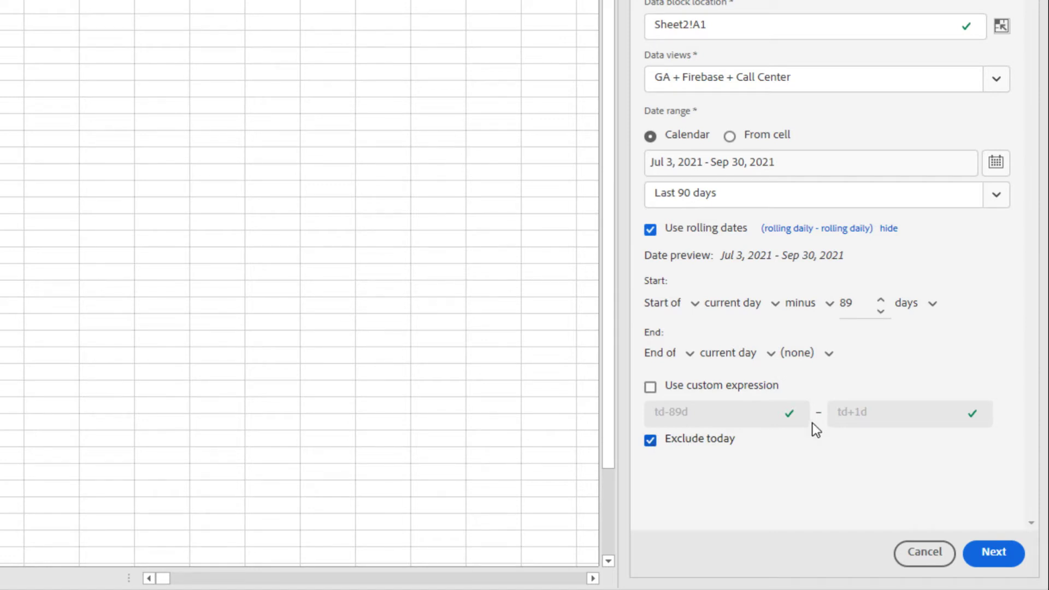
Set the date range to the June-July 2017 preset and continue to the components step.
{"action": "left_click", "coordinate": [995, 195]}
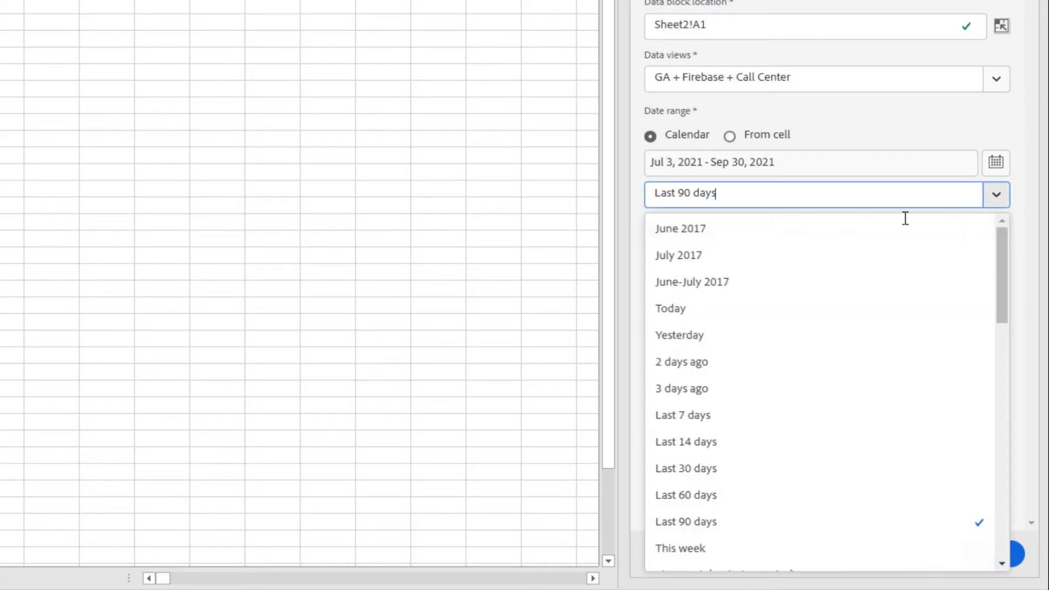
{"action": "left_click", "coordinate": [714, 283]}
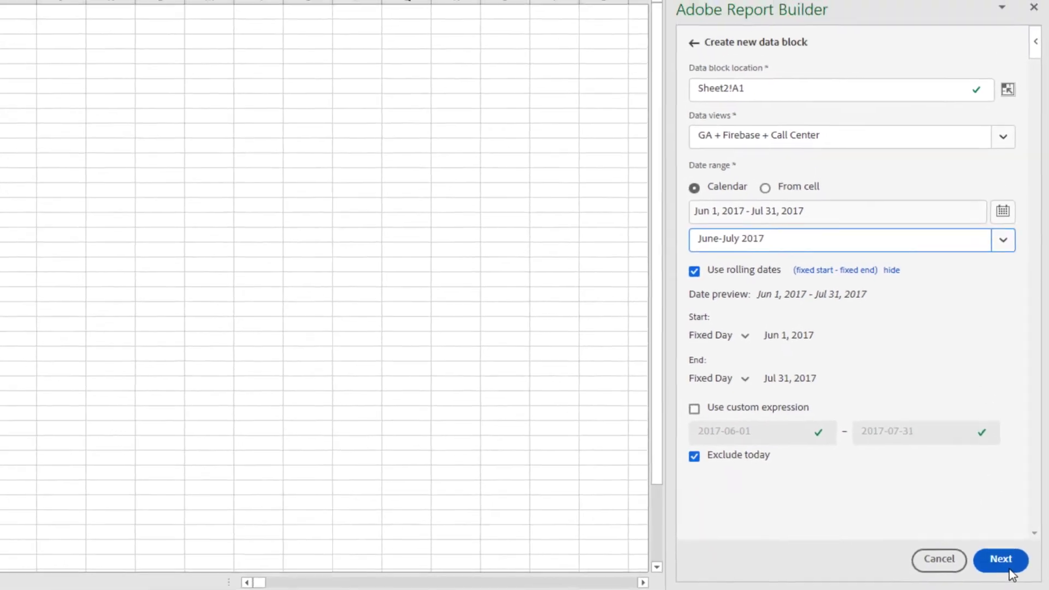
{"action": "left_click", "coordinate": [999, 558]}
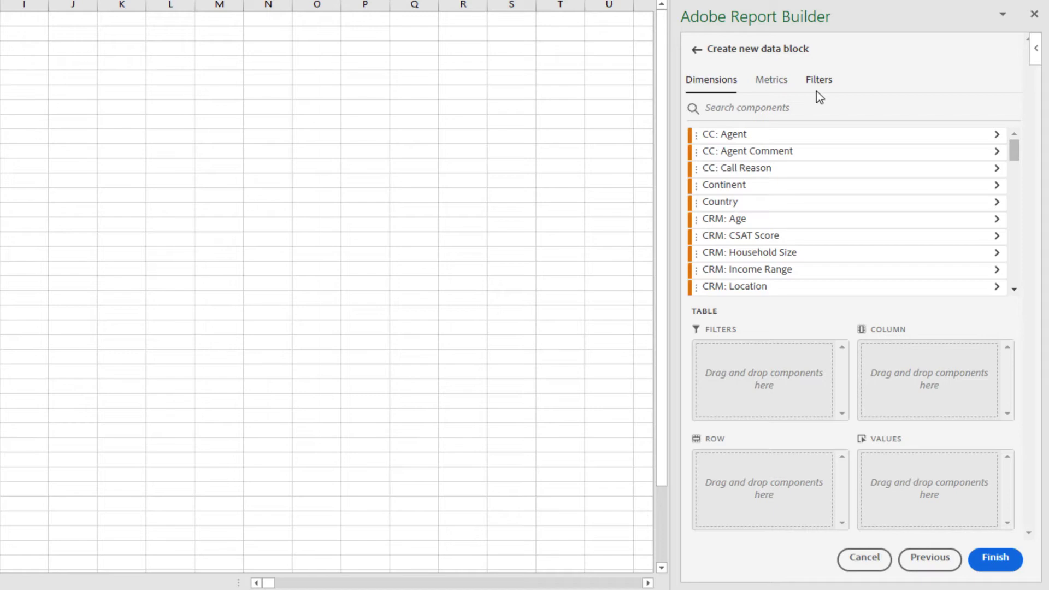
Add CRM: CSAT Score as the row dimension, listing scores 1 to 10 in column A.
{"action": "left_click_drag", "start_coordinate": [753, 219], "coordinate": [762, 239]}
{"action": "double_click", "coordinate": [765, 241]}
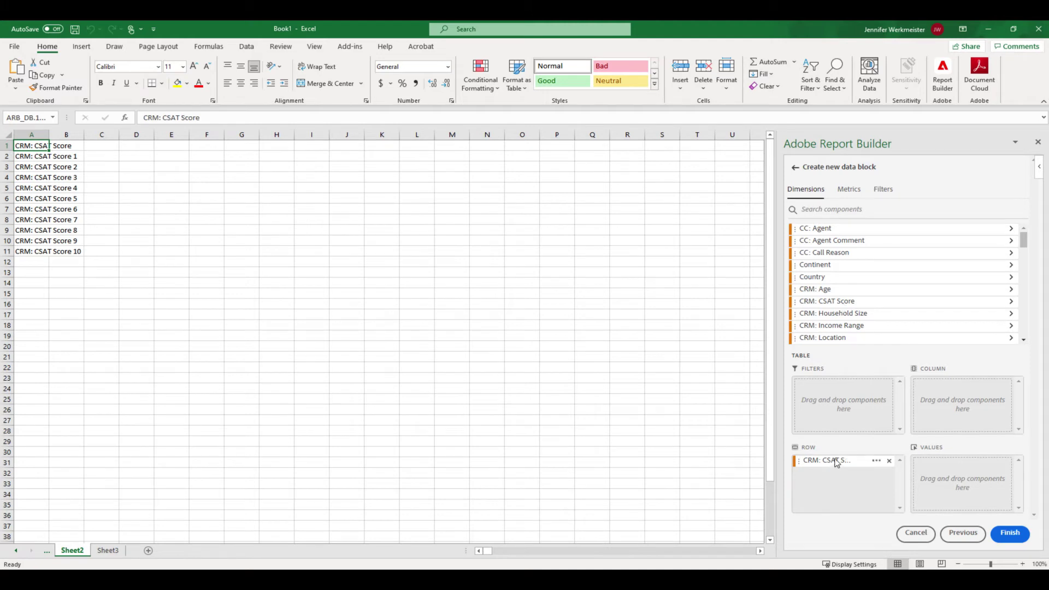
{"action": "mouse_move", "coordinate": [835, 460]}
{"action": "left_mouse_down"}
{"action": "mouse_move", "coordinate": [918, 420]}
{"action": "mouse_move", "coordinate": [953, 383]}
{"action": "mouse_move", "coordinate": [874, 417]}
{"action": "mouse_move", "coordinate": [853, 481]}
{"action": "mouse_move", "coordinate": [840, 476]}
{"action": "left_mouse_up"}
Search metrics for 'peopl' and add People as the block's value in column B.
{"action": "left_click", "coordinate": [852, 189]}
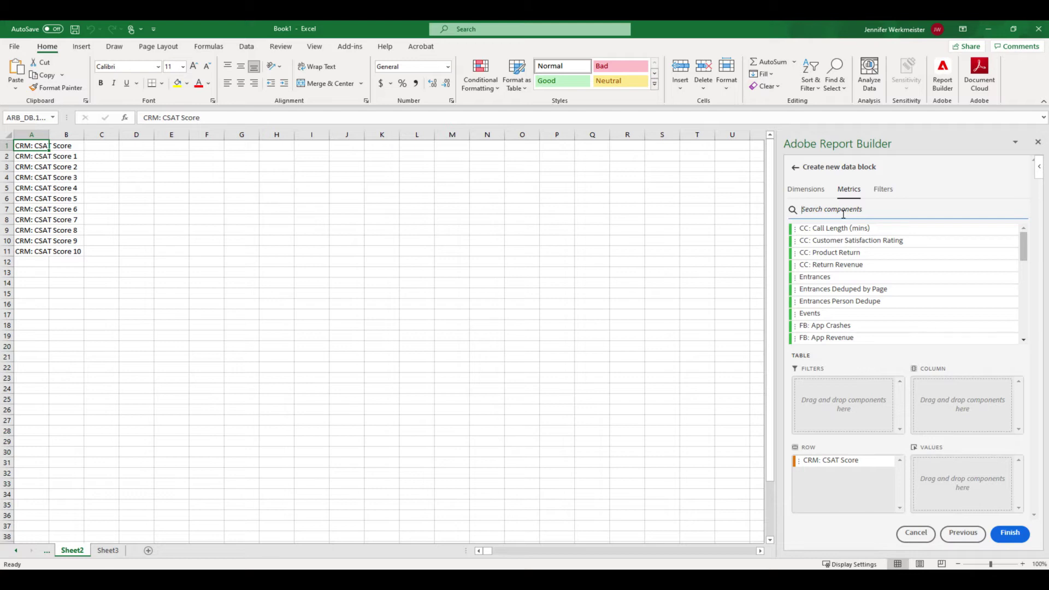
{"action": "type", "text": "peopl"}
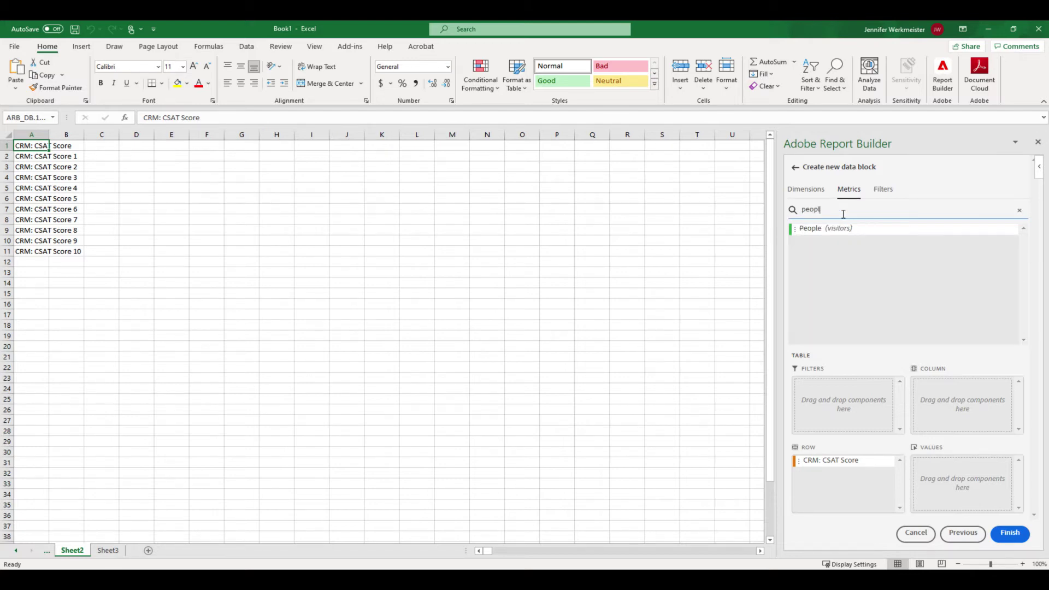
{"action": "double_click", "coordinate": [818, 231]}
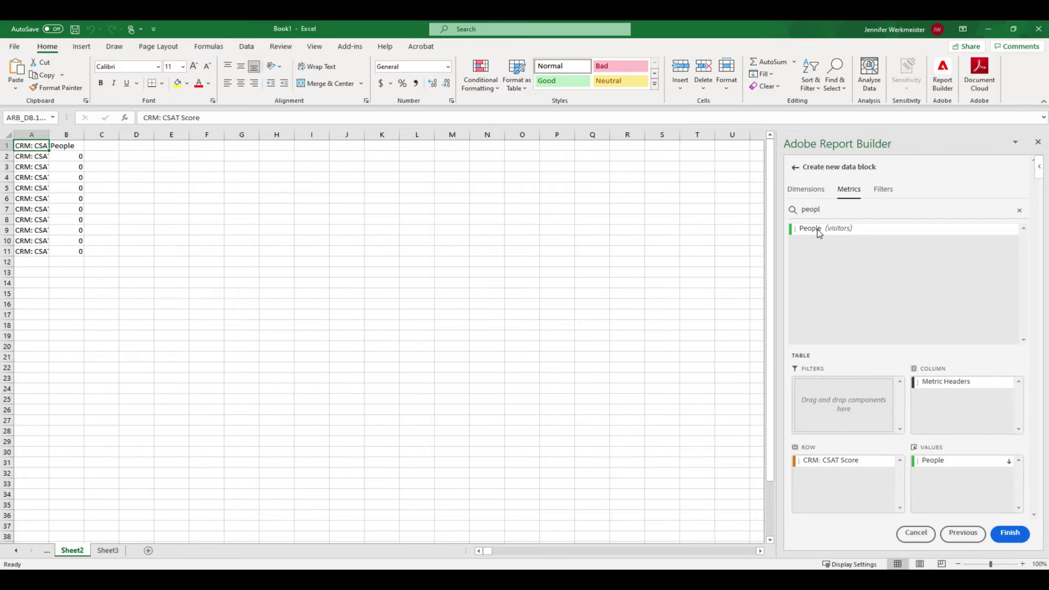
Finish the data block so Sheet2 shows People counts for each CSAT Score.
{"action": "left_click", "coordinate": [1010, 535]}
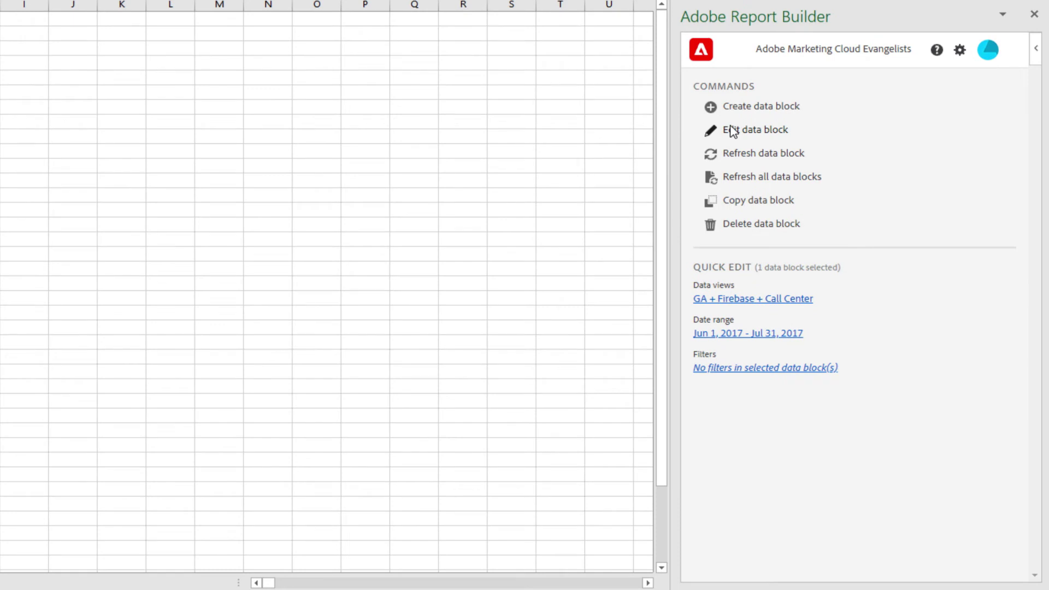
Reopen the data block and add People twice more as values for columns C and D.
{"action": "left_click", "coordinate": [732, 131]}
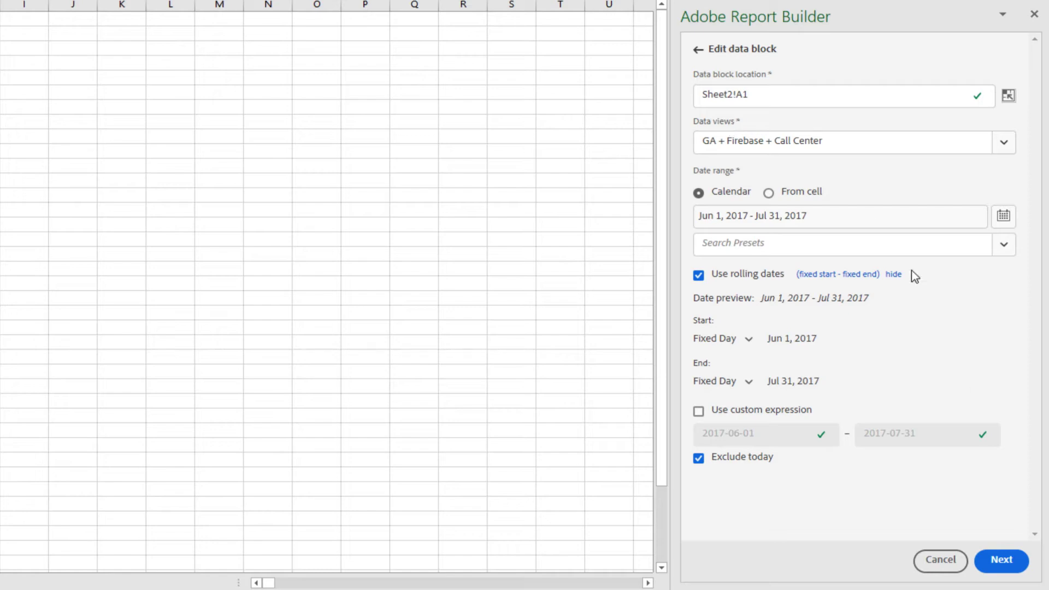
{"action": "left_click", "coordinate": [1000, 564]}
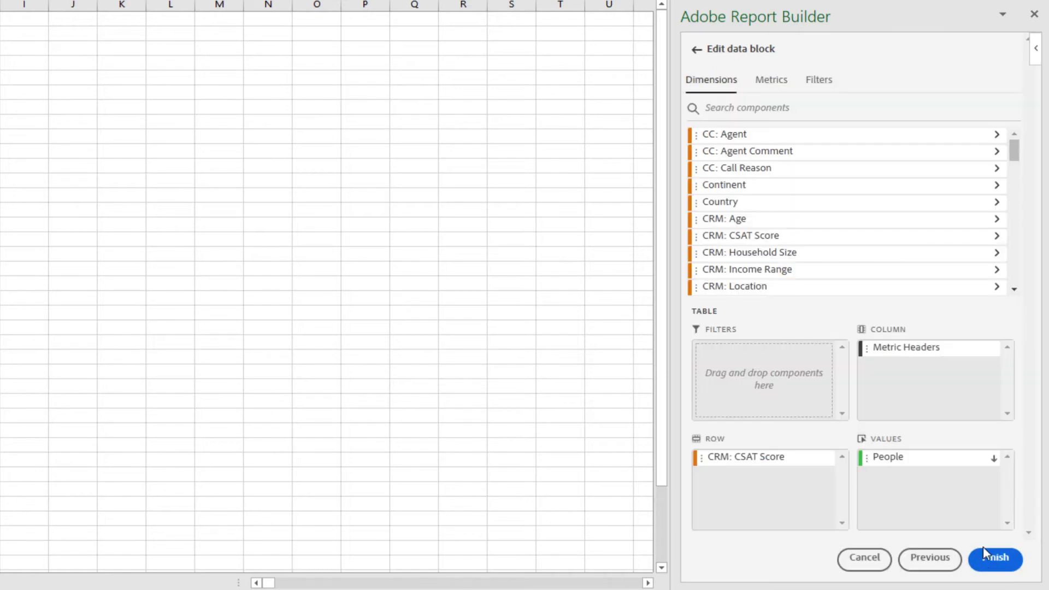
{"action": "left_click", "coordinate": [766, 80]}
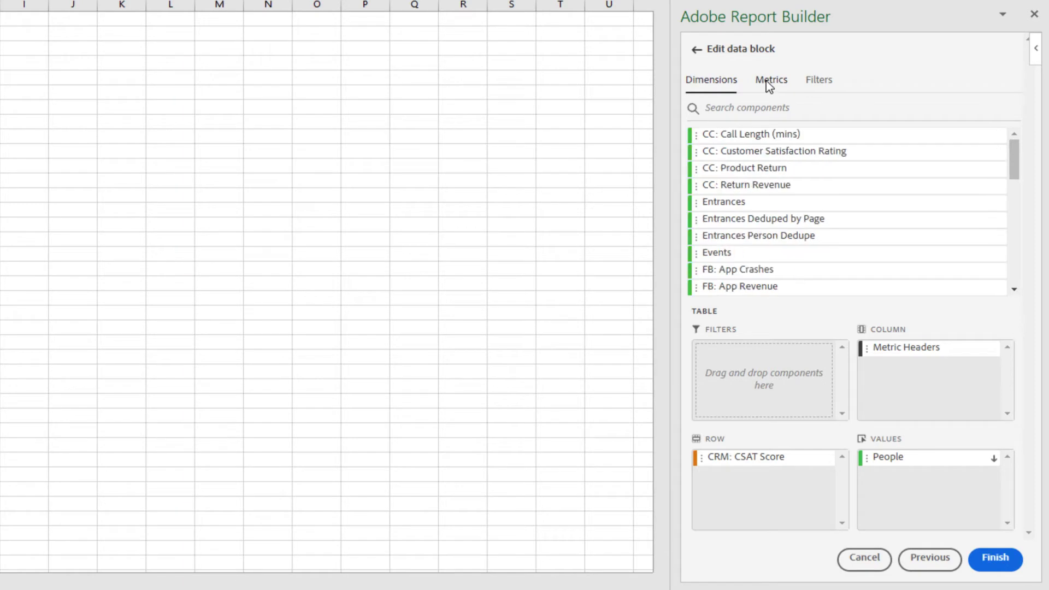
{"action": "left_click", "coordinate": [758, 108]}
{"action": "type", "text": "peop"}
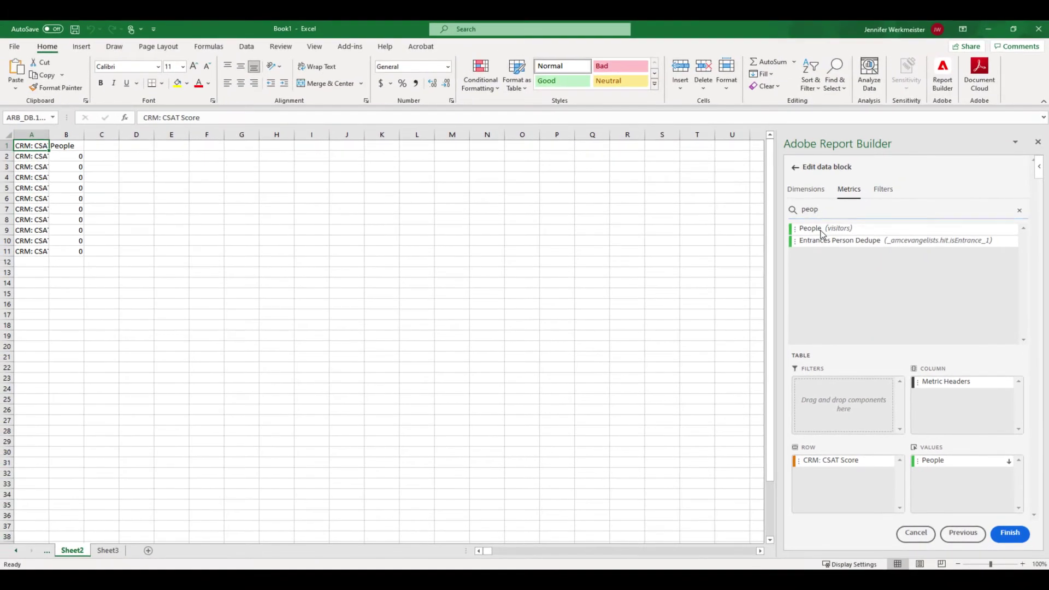
{"action": "double_click", "coordinate": [814, 218]}
{"action": "double_click", "coordinate": [814, 218]}
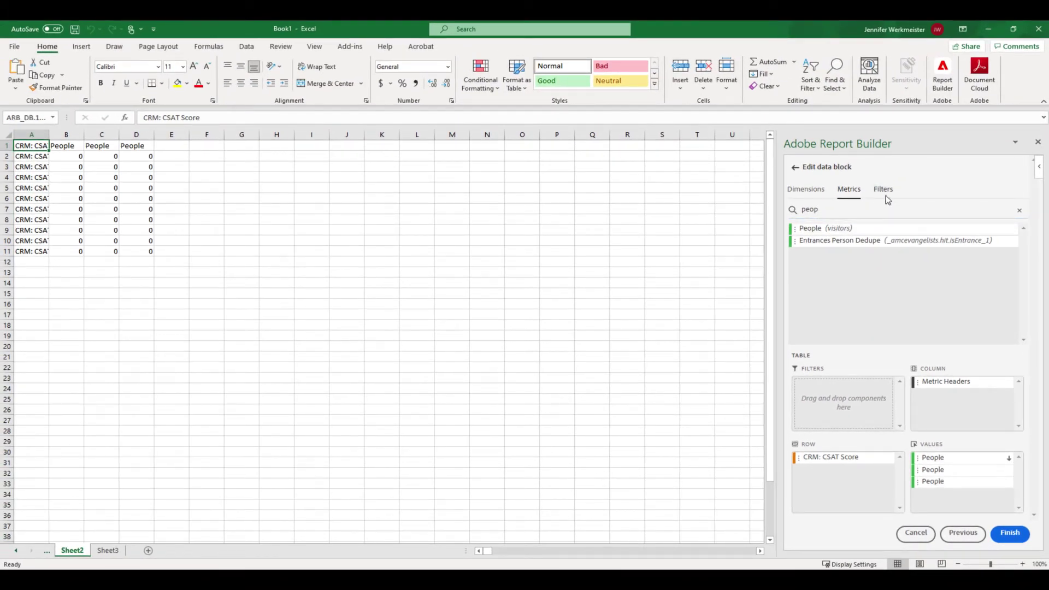
{"action": "left_click", "coordinate": [891, 190]}
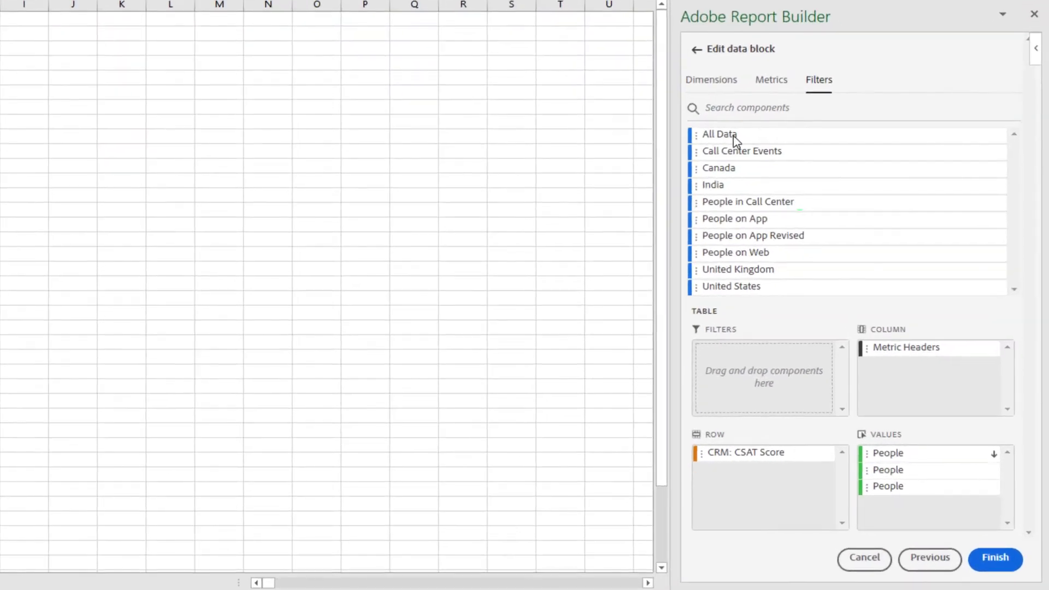
Add the All Data filter and then remove it, leaving the block unfiltered.
{"action": "double_click", "coordinate": [821, 229]}
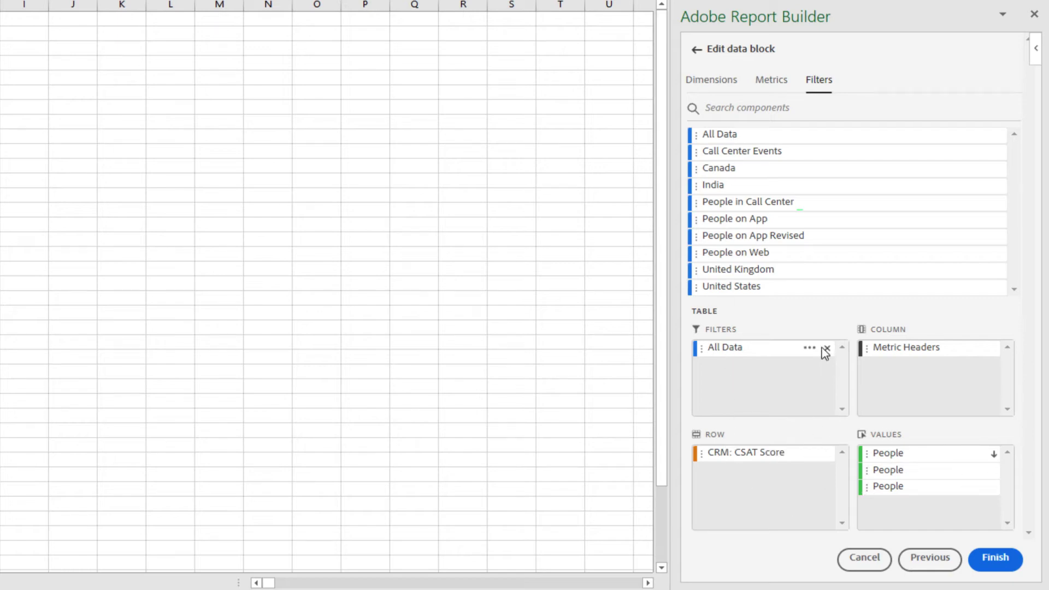
{"action": "left_click", "coordinate": [826, 348]}
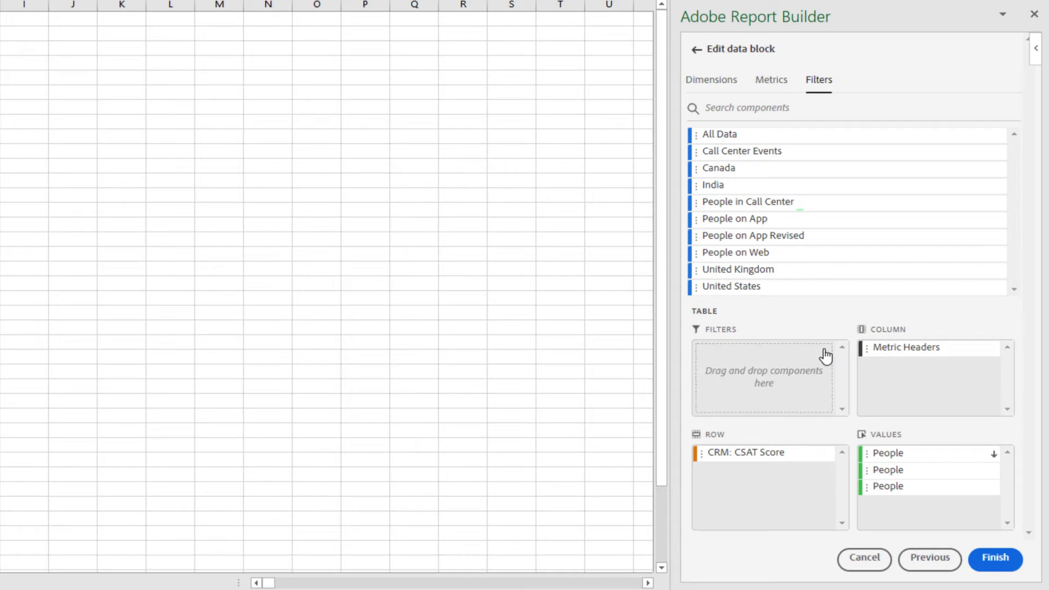
Filter the table to United States and the three People metrics by Web, Call Center and App.
{"action": "double_click", "coordinate": [756, 289]}
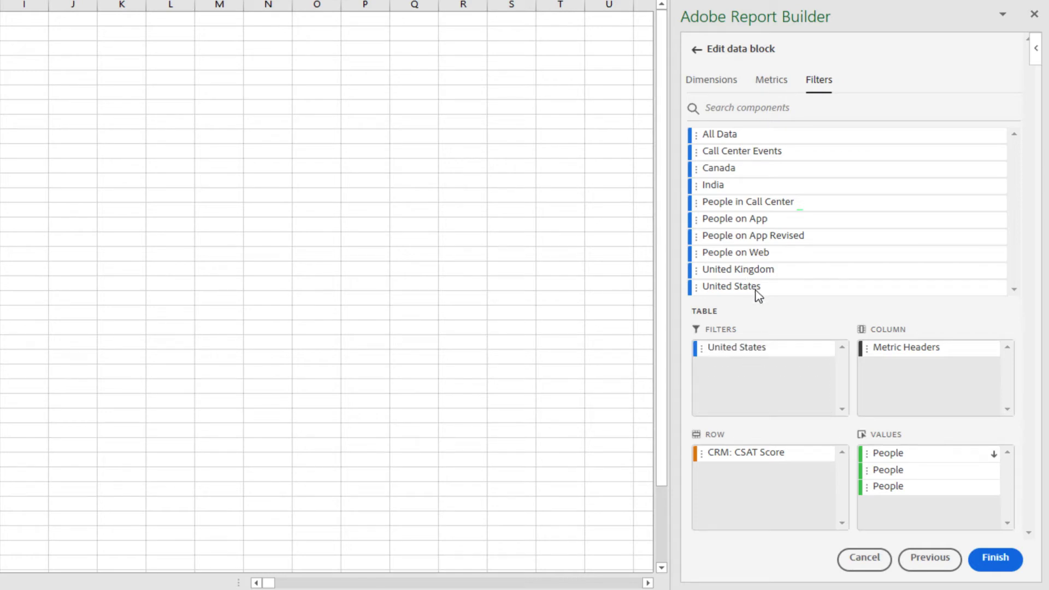
{"action": "left_click_drag", "start_coordinate": [771, 259], "coordinate": [929, 453]}
{"action": "left_click_drag", "start_coordinate": [798, 205], "coordinate": [925, 470]}
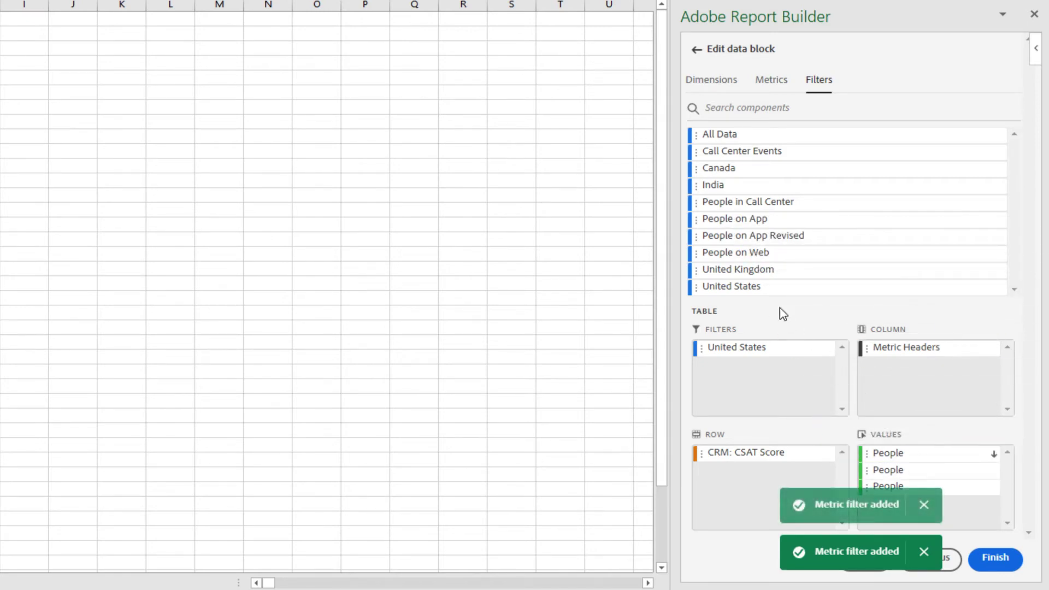
{"action": "left_click_drag", "start_coordinate": [756, 219], "coordinate": [952, 491]}
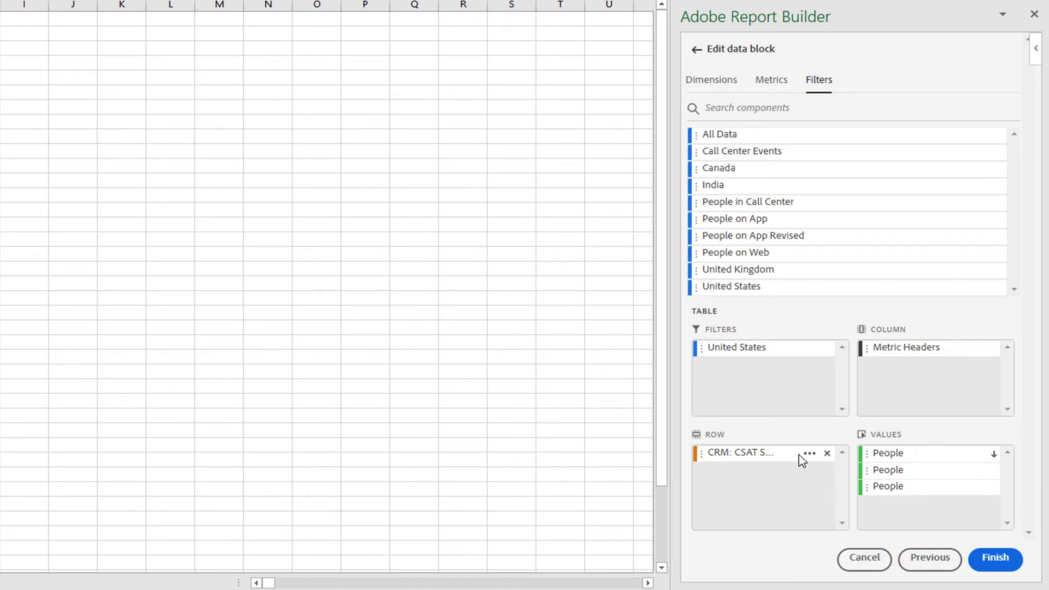
Open the CRM: CSAT Score dimension filter, set Page to 2, and review its criteria and type options.
{"action": "left_click", "coordinate": [809, 454]}
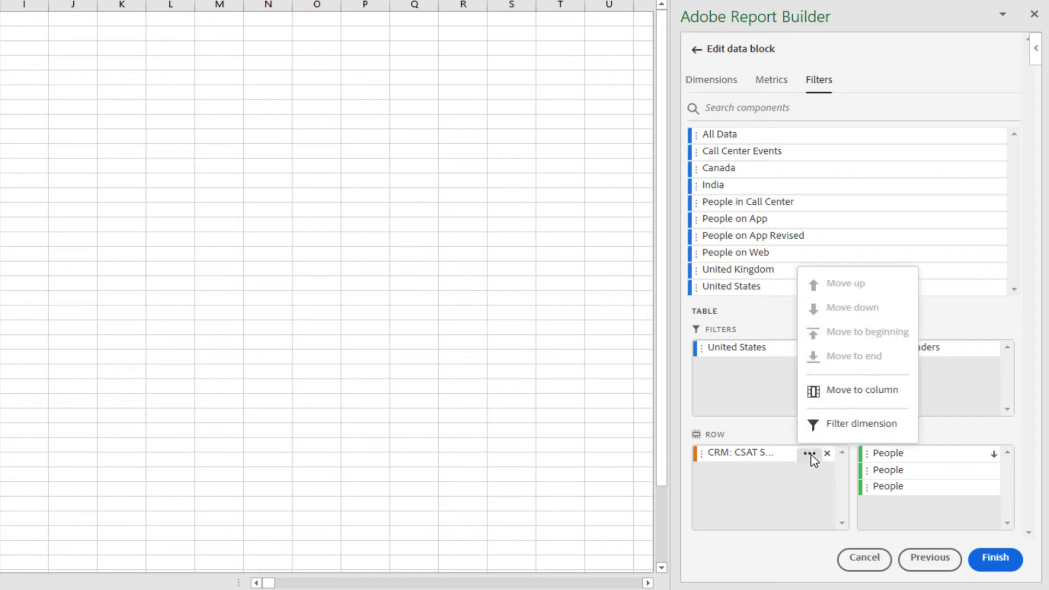
{"action": "left_click", "coordinate": [825, 427]}
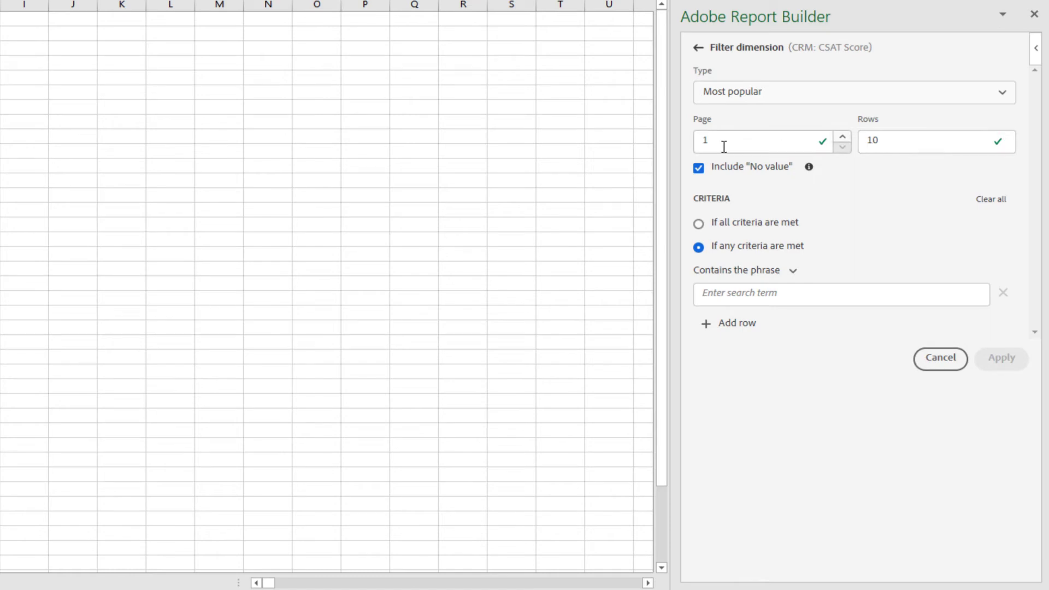
{"action": "left_click", "coordinate": [842, 137]}
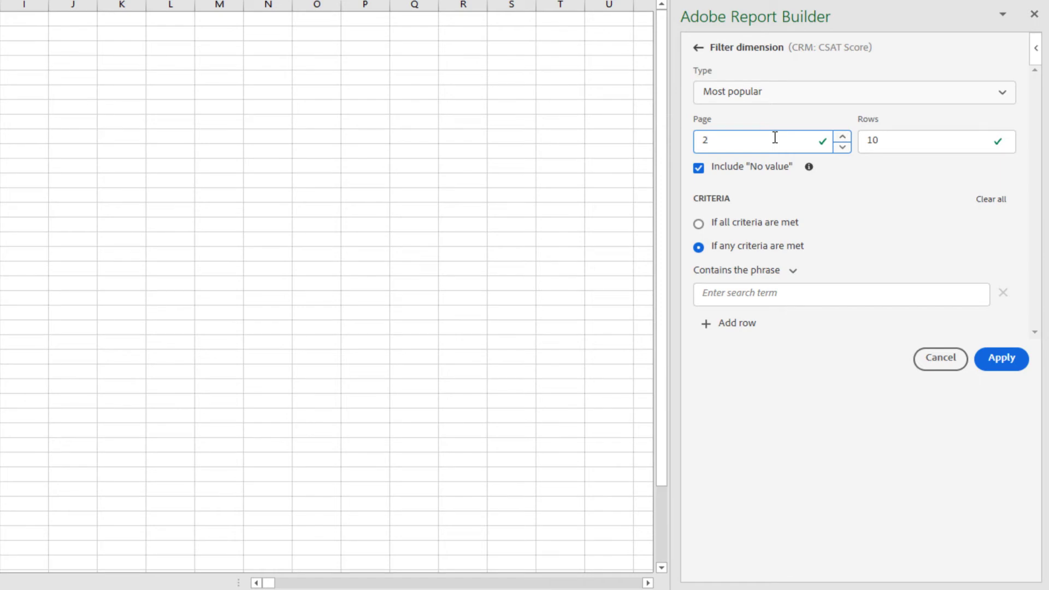
{"action": "left_click", "coordinate": [792, 272]}
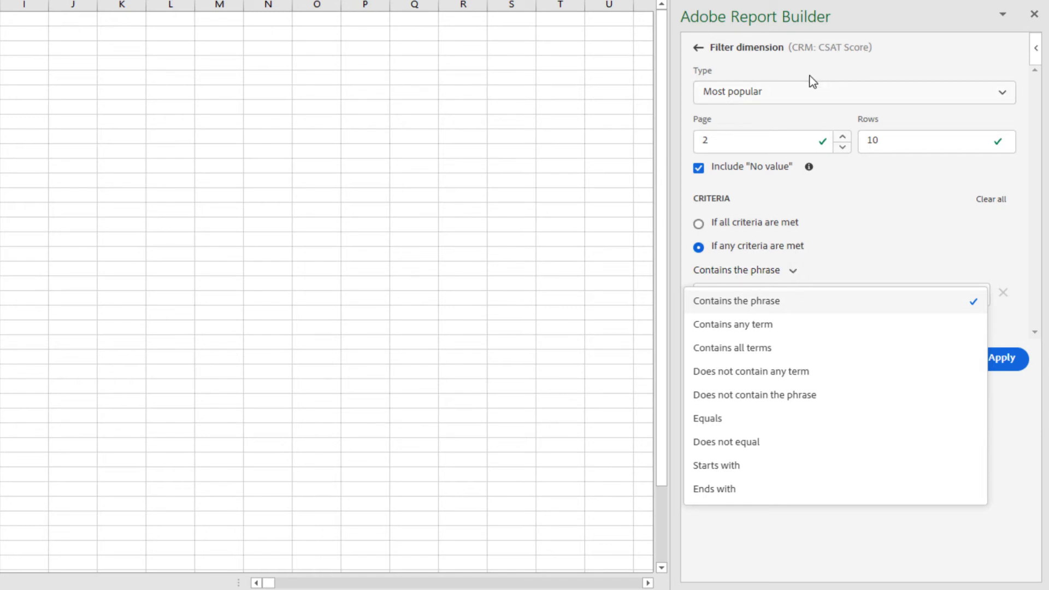
{"action": "left_click", "coordinate": [824, 94]}
{"action": "left_click", "coordinate": [821, 97]}
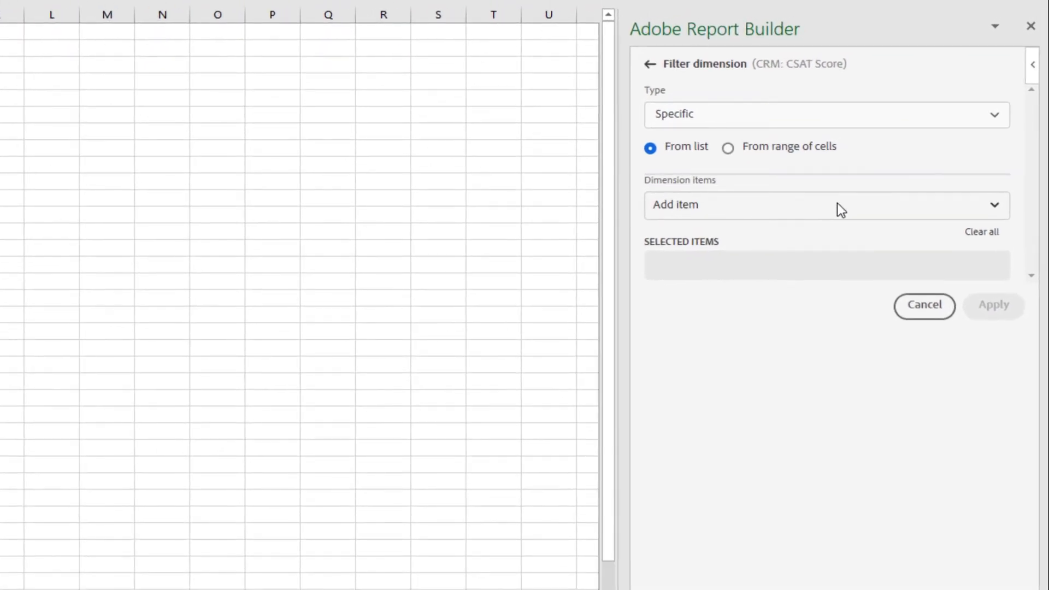
Filter CRM: CSAT Score by the cell range Sheet2!A40:A44 (Very High to Very low) and apply.
{"action": "left_click", "coordinate": [778, 155]}
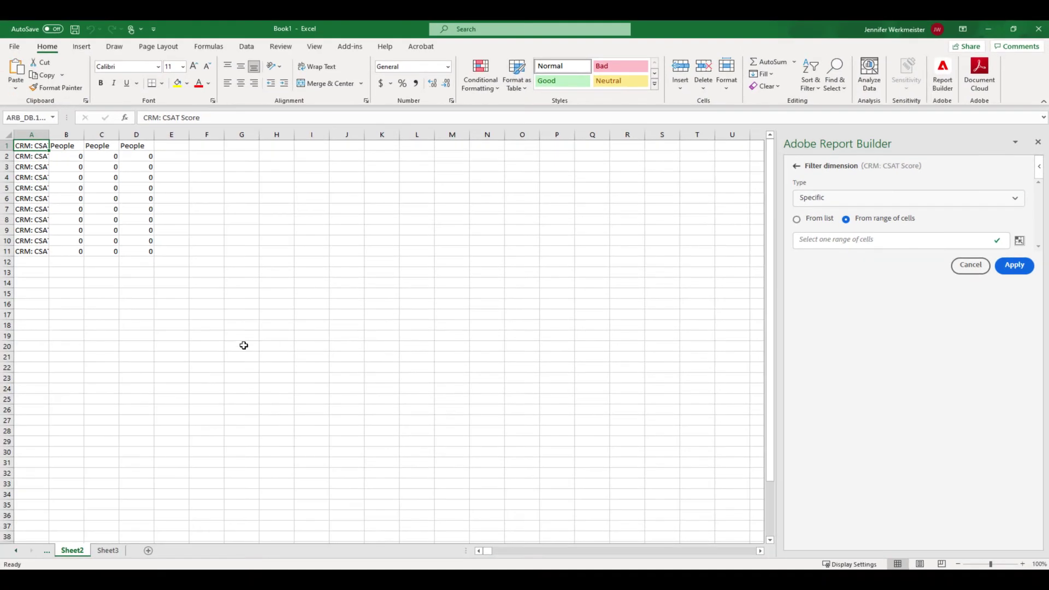
{"action": "scroll", "coordinate": [244, 345], "scroll_direction": "down", "scroll_amount": 7}
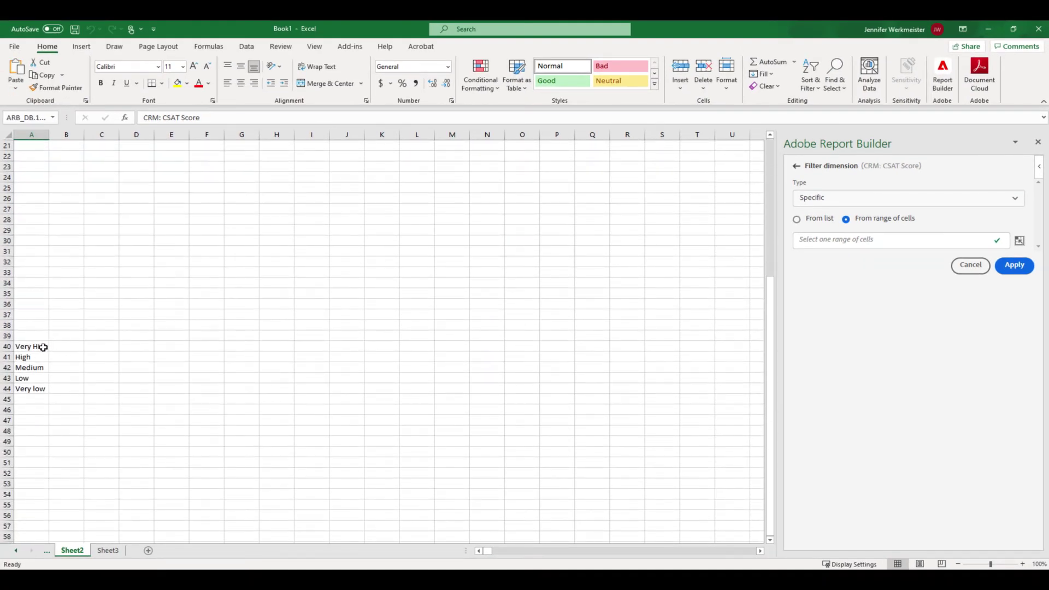
{"action": "left_click_drag", "start_coordinate": [39, 346], "coordinate": [29, 388]}
{"action": "left_click", "coordinate": [1019, 244]}
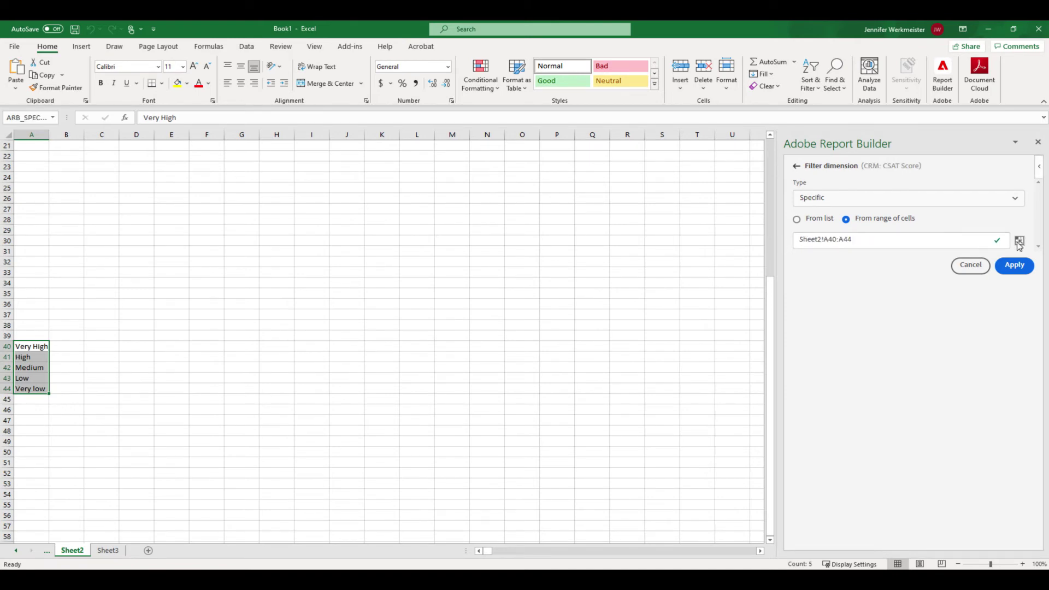
{"action": "left_click", "coordinate": [1014, 266]}
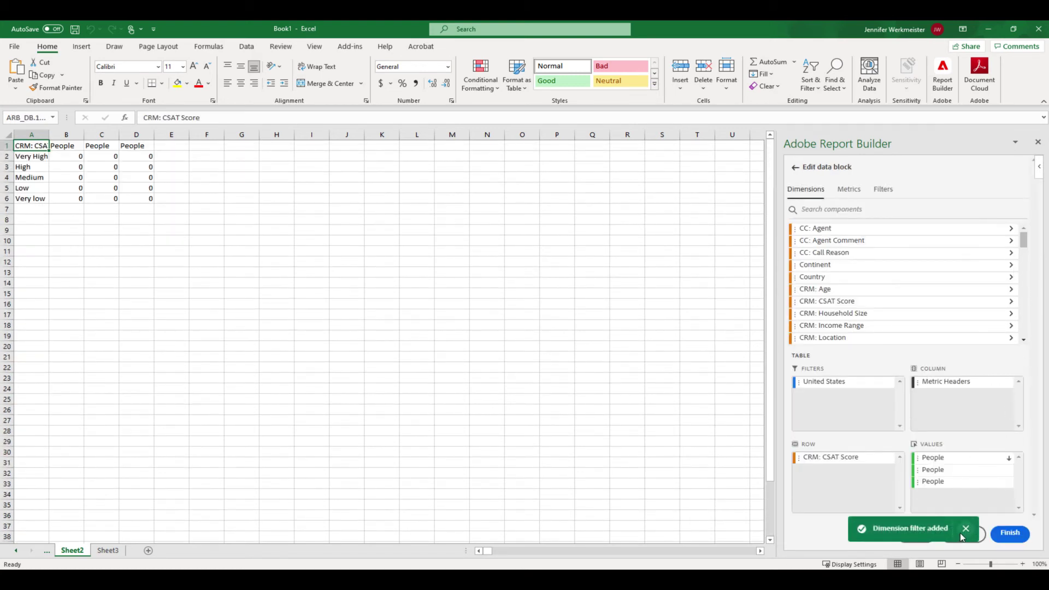
Finish the data block so it fills with People counts, e.g. 2806 for Very High.
{"action": "left_click", "coordinate": [1003, 536]}
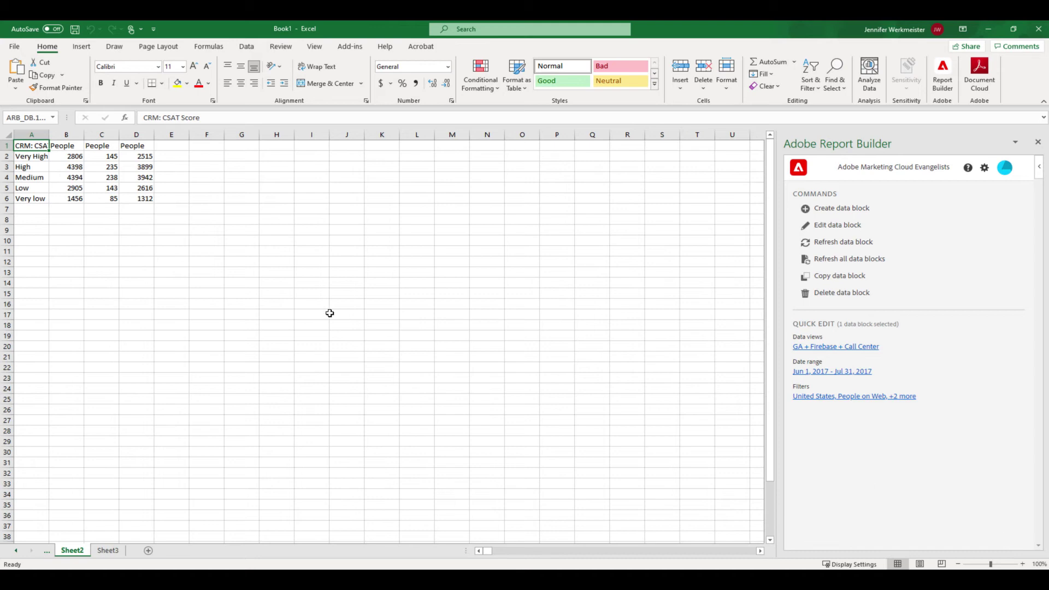
Copy the CSAT Score data block, paste it at A8, and refresh all data blocks.
{"action": "left_click", "coordinate": [855, 279]}
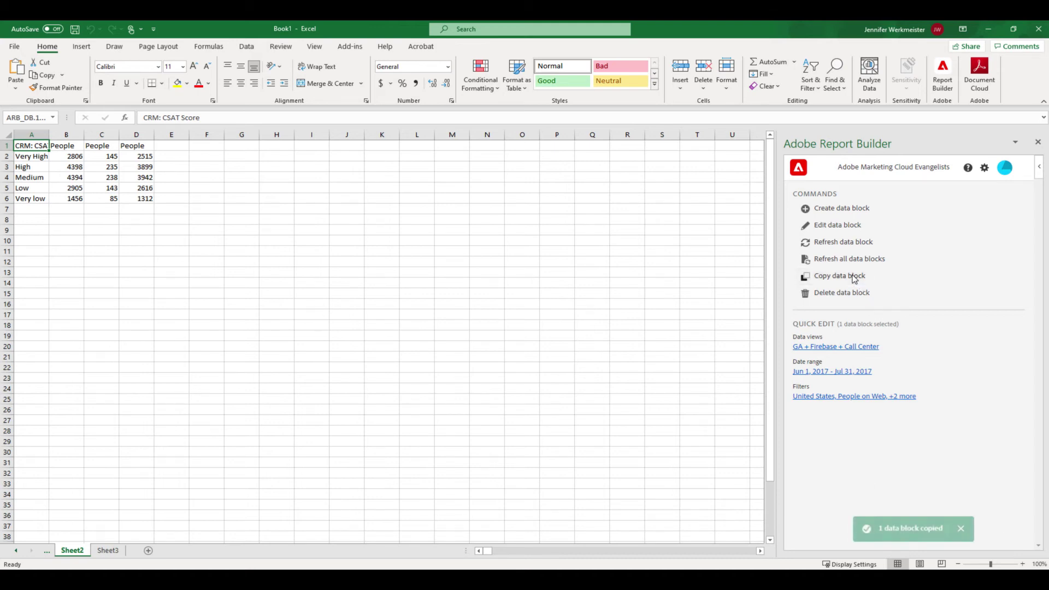
{"action": "left_click", "coordinate": [33, 223]}
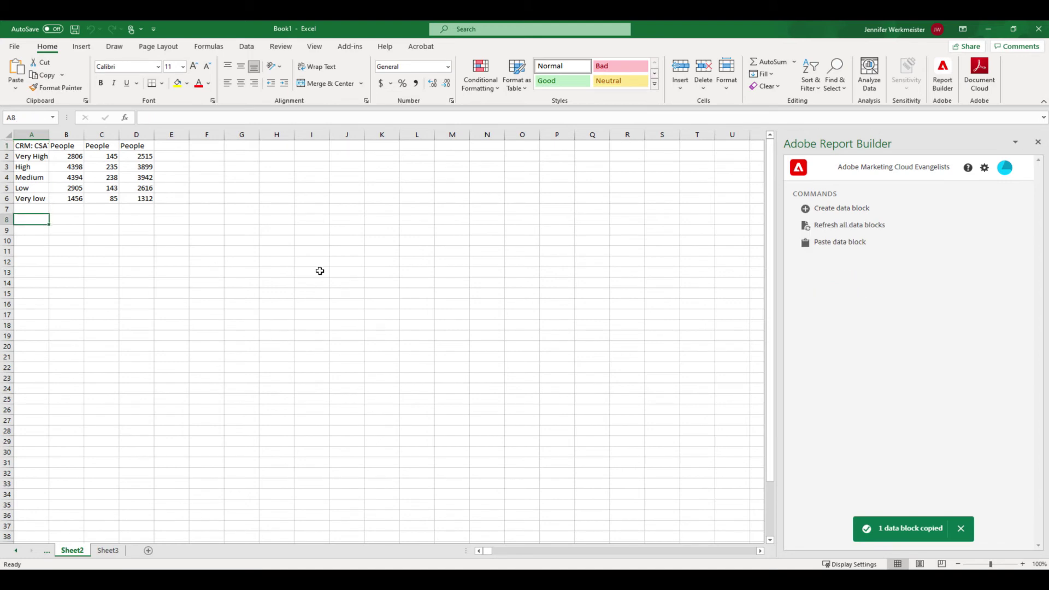
{"action": "left_click", "coordinate": [845, 243]}
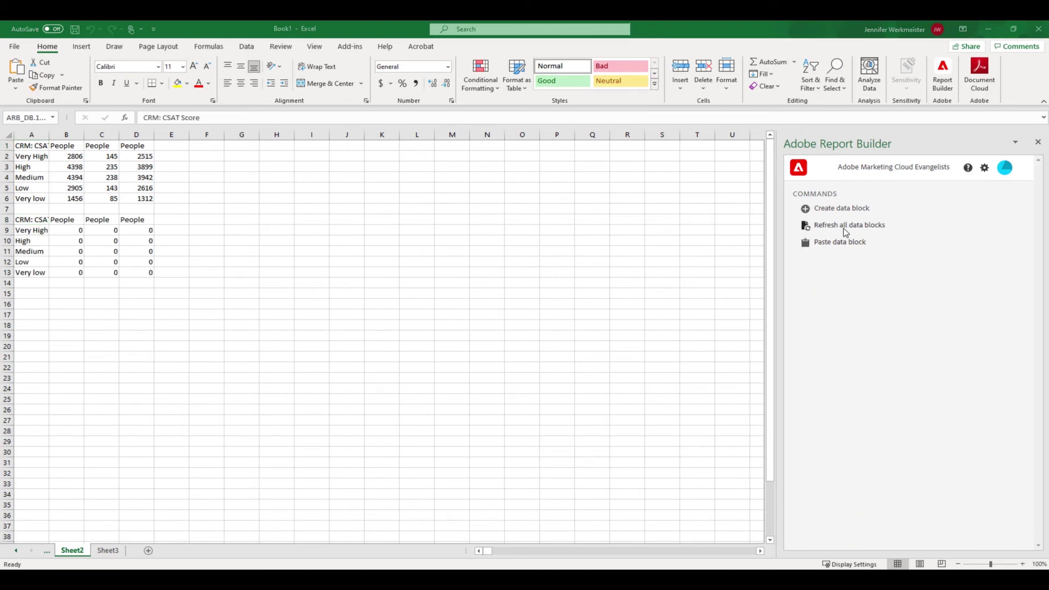
{"action": "left_click", "coordinate": [845, 229]}
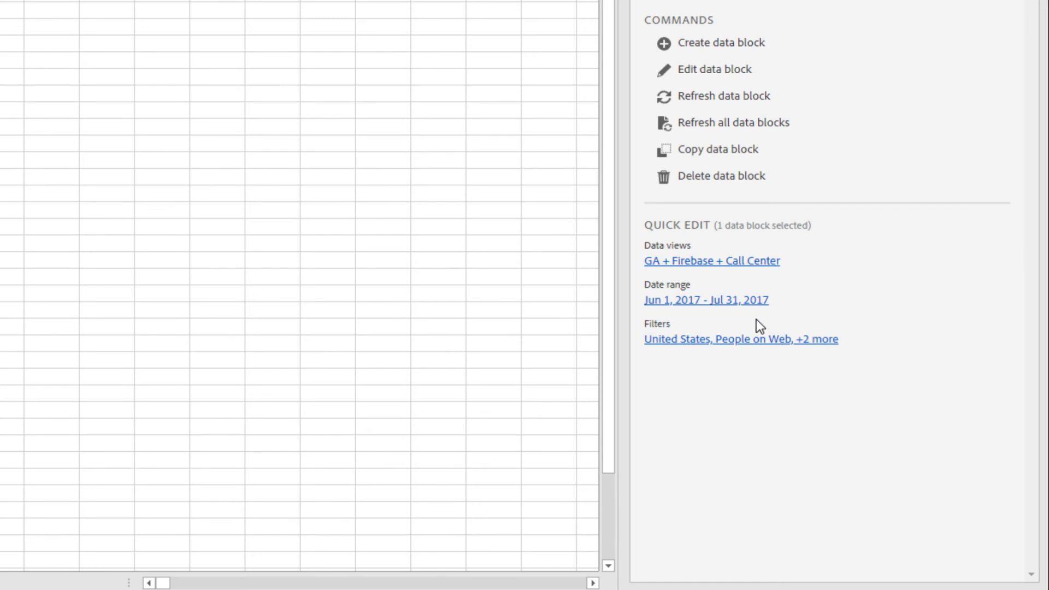
Swap the copied block's United States filter for Canada and apply it.
{"action": "left_click", "coordinate": [748, 339]}
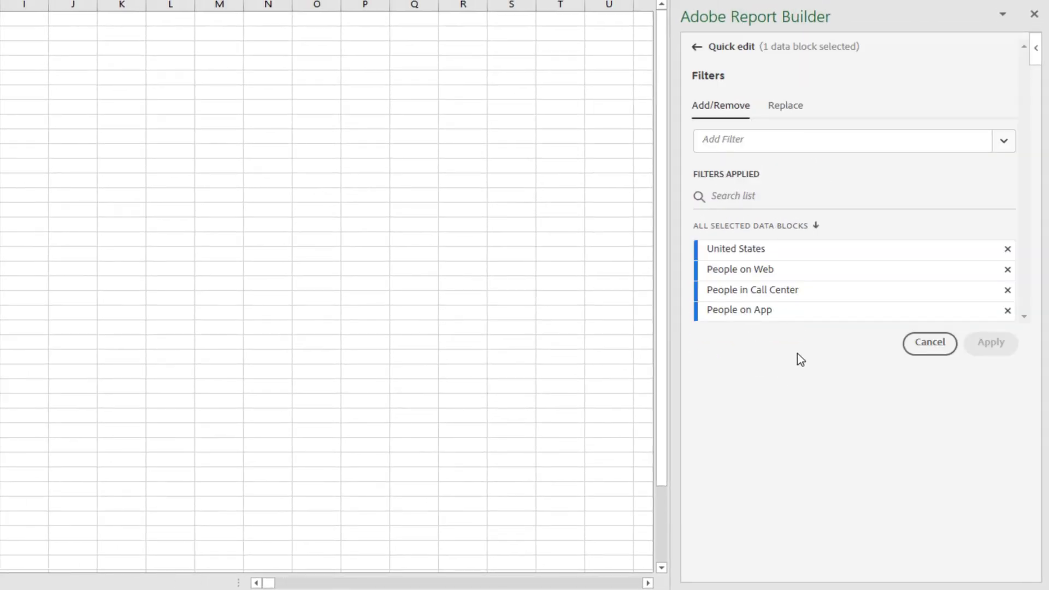
{"action": "left_click", "coordinate": [1007, 249]}
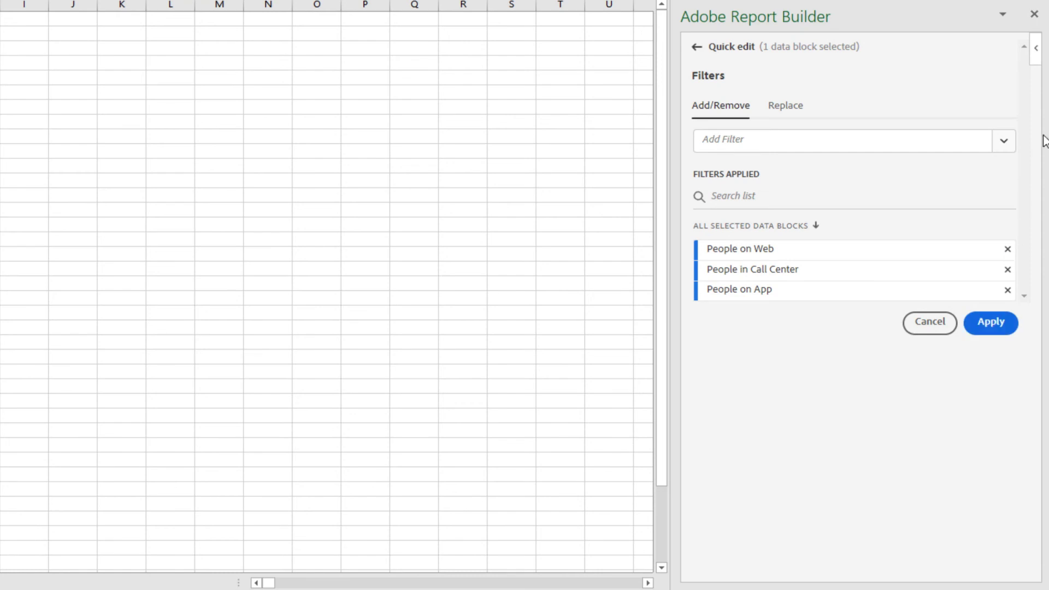
{"action": "left_click", "coordinate": [1003, 140]}
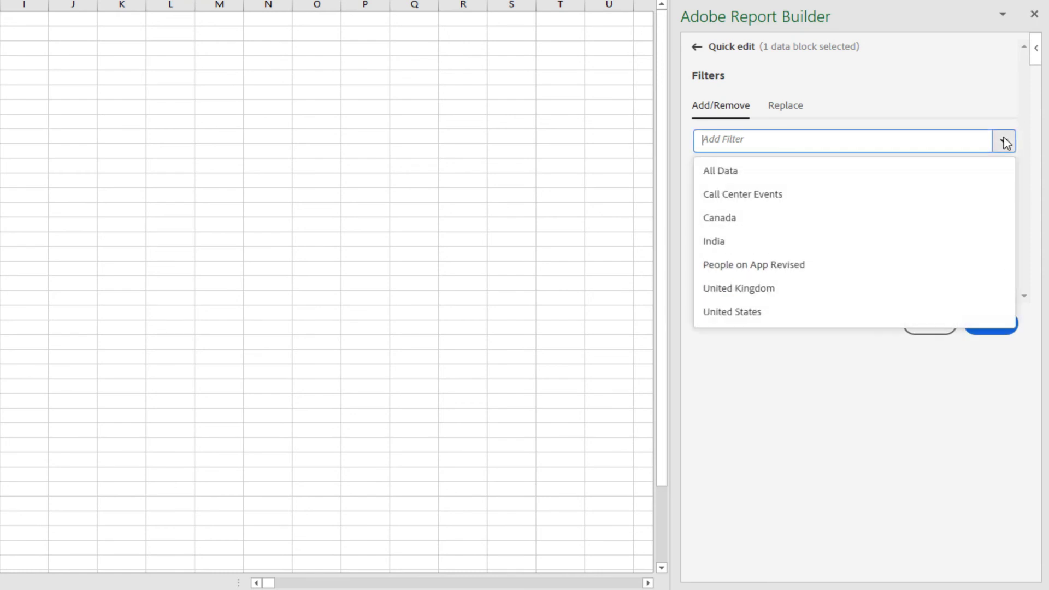
{"action": "left_click", "coordinate": [733, 218]}
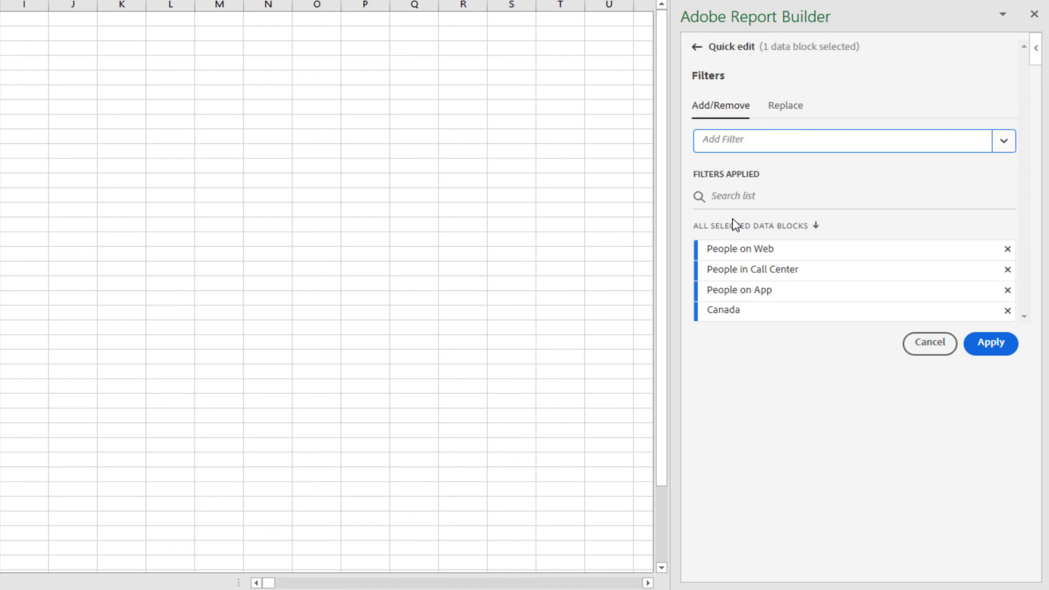
{"action": "left_click", "coordinate": [988, 350]}
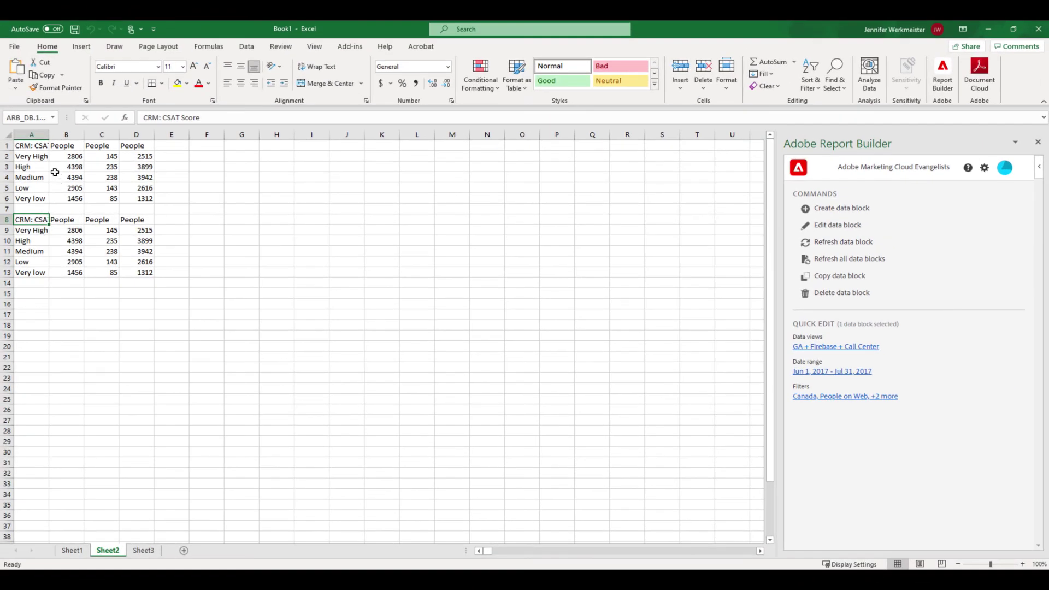
Select cells across both data blocks and show their combined Quick edit filters.
{"action": "left_click_drag", "start_coordinate": [55, 172], "coordinate": [107, 250]}
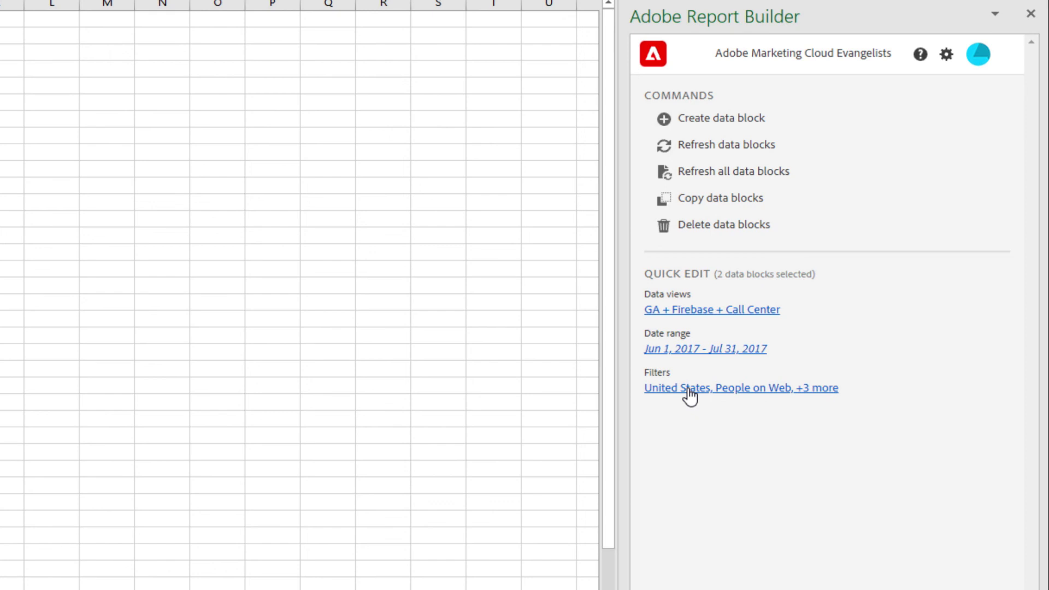
{"action": "left_click", "coordinate": [690, 388]}
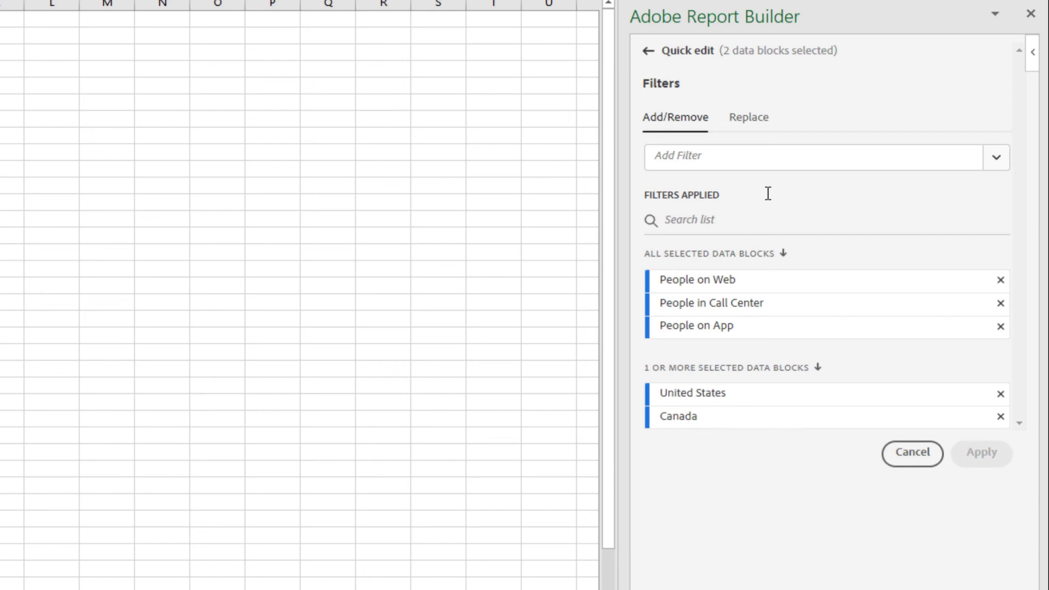
Replace the People on App filter with People on App Revised in both blocks.
{"action": "left_click", "coordinate": [753, 117]}
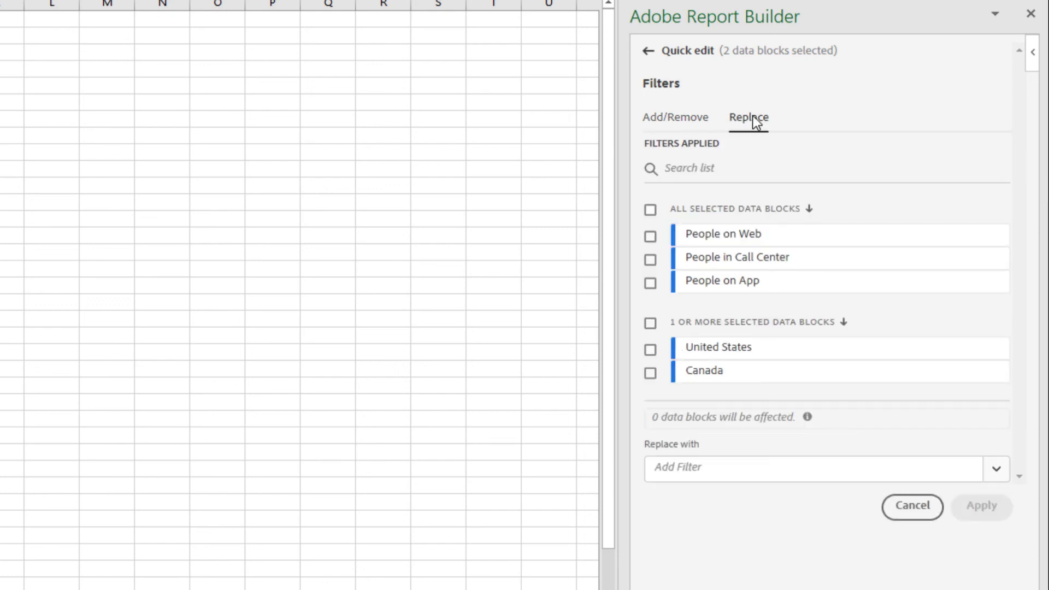
{"action": "left_click", "coordinate": [650, 282]}
{"action": "left_click", "coordinate": [995, 468]}
{"action": "left_click", "coordinate": [719, 351]}
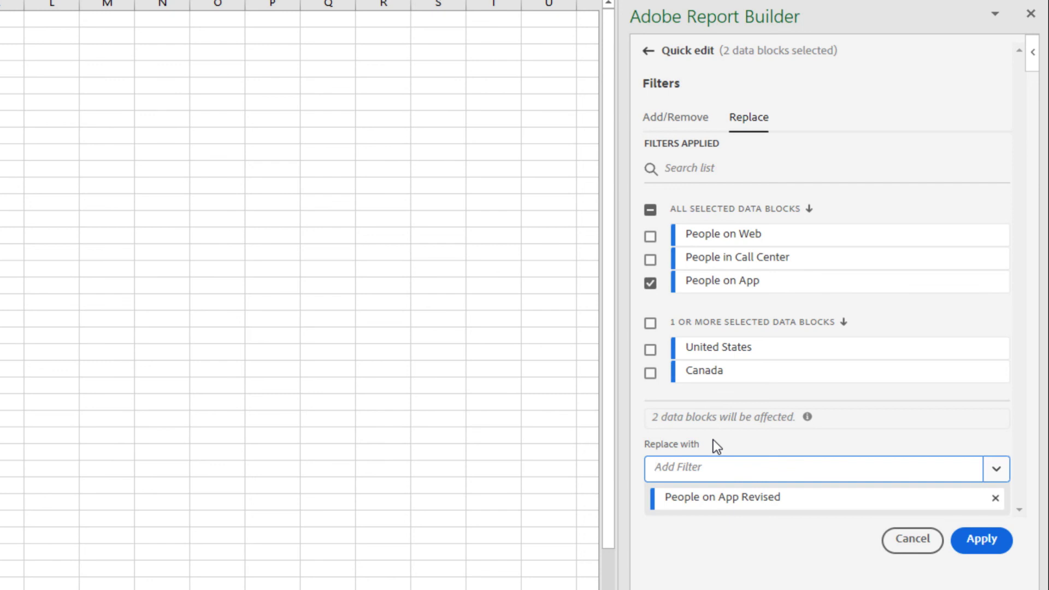
{"action": "left_click", "coordinate": [982, 539]}
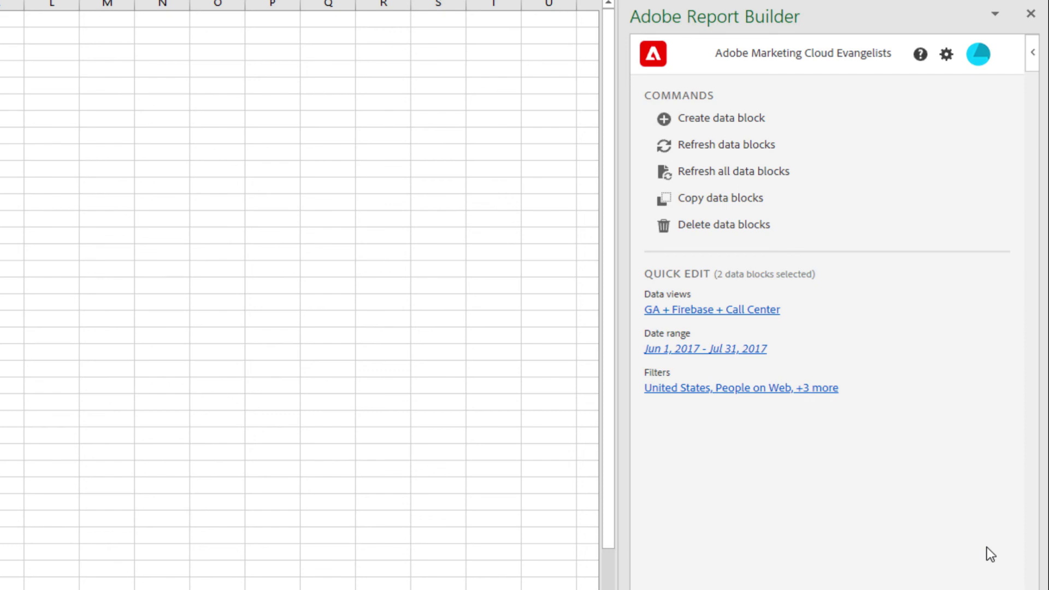
Refresh all data blocks to load live counts with the People on App Revised filter.
{"action": "left_click", "coordinate": [735, 172]}
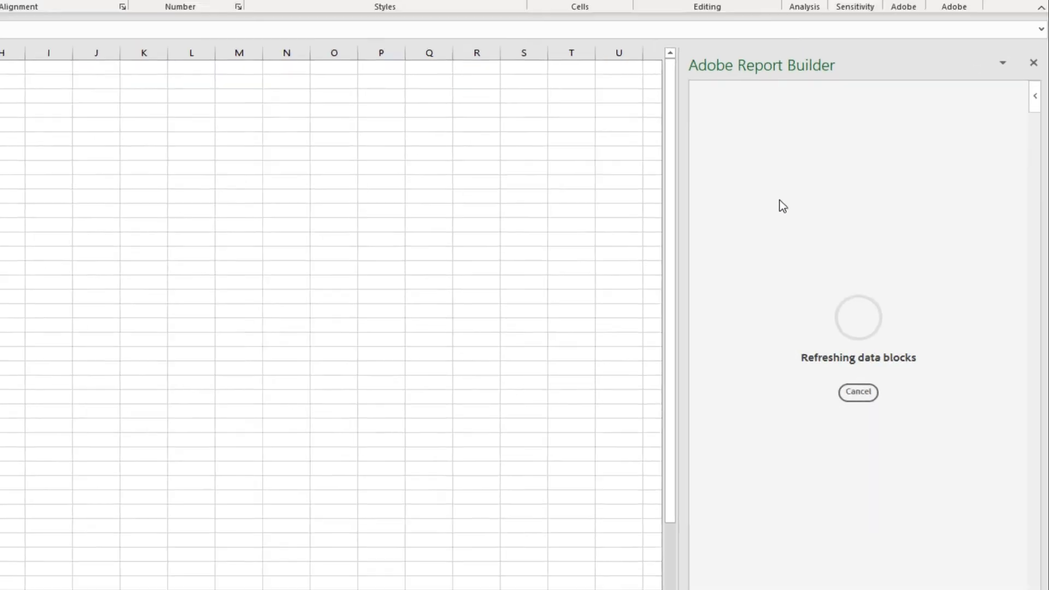